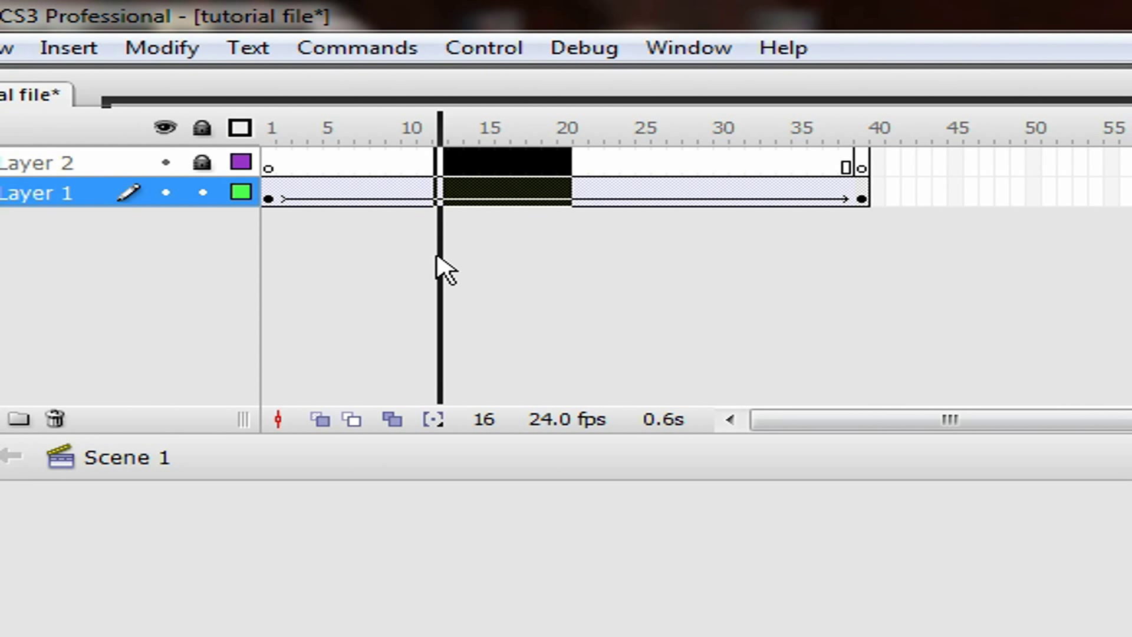
Insert more frames in the middle of both layers to lengthen the background's scrolling tween
drag(445, 270, 783, 289)
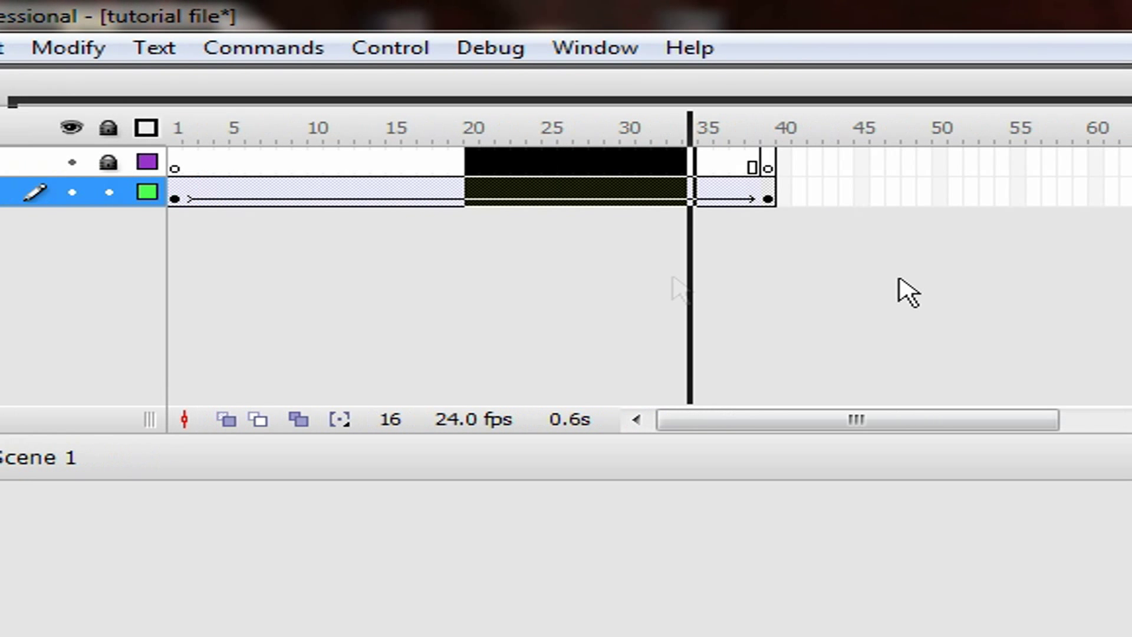
key(F5)
key(F5)
key(F5)
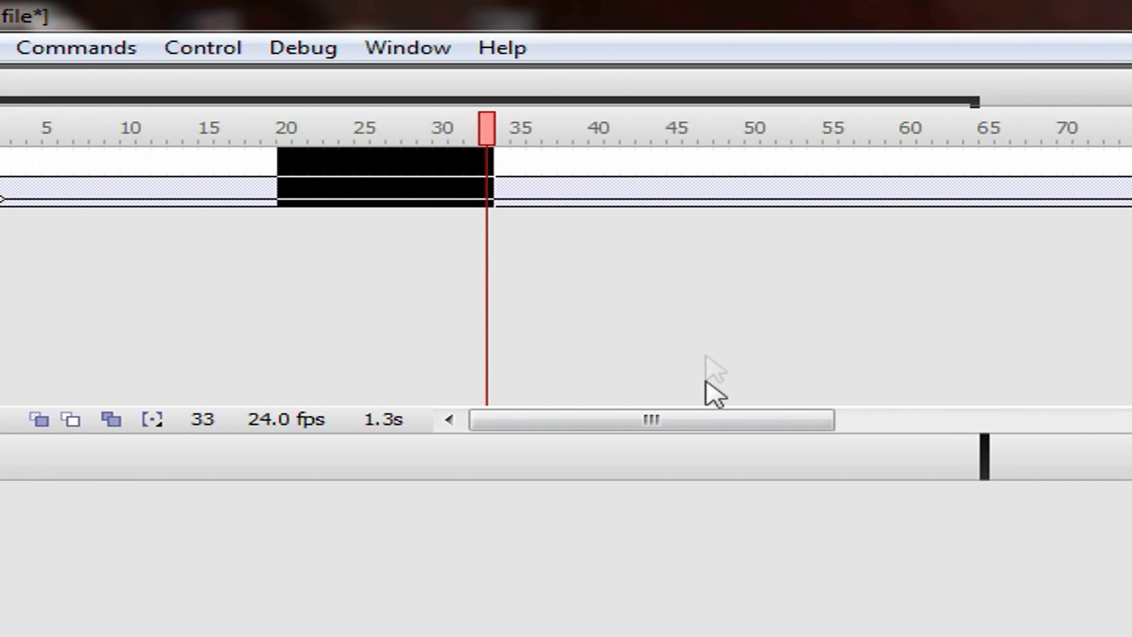
Test the movie to examine how fast the background scrolls, and close the preview
key(ctrl+Return)
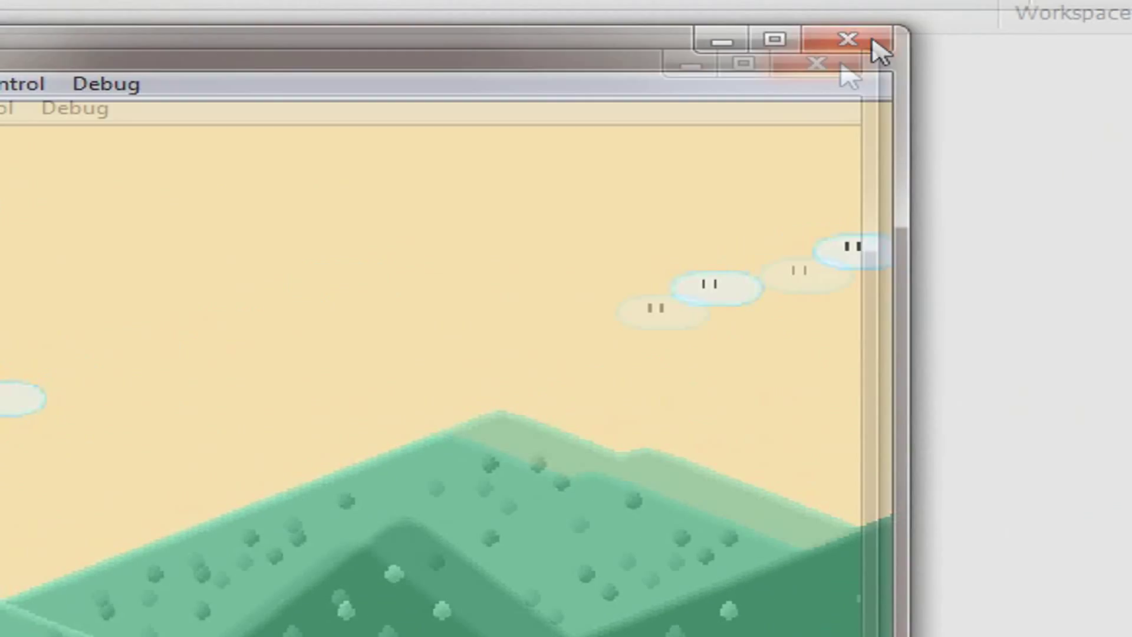
click(874, 42)
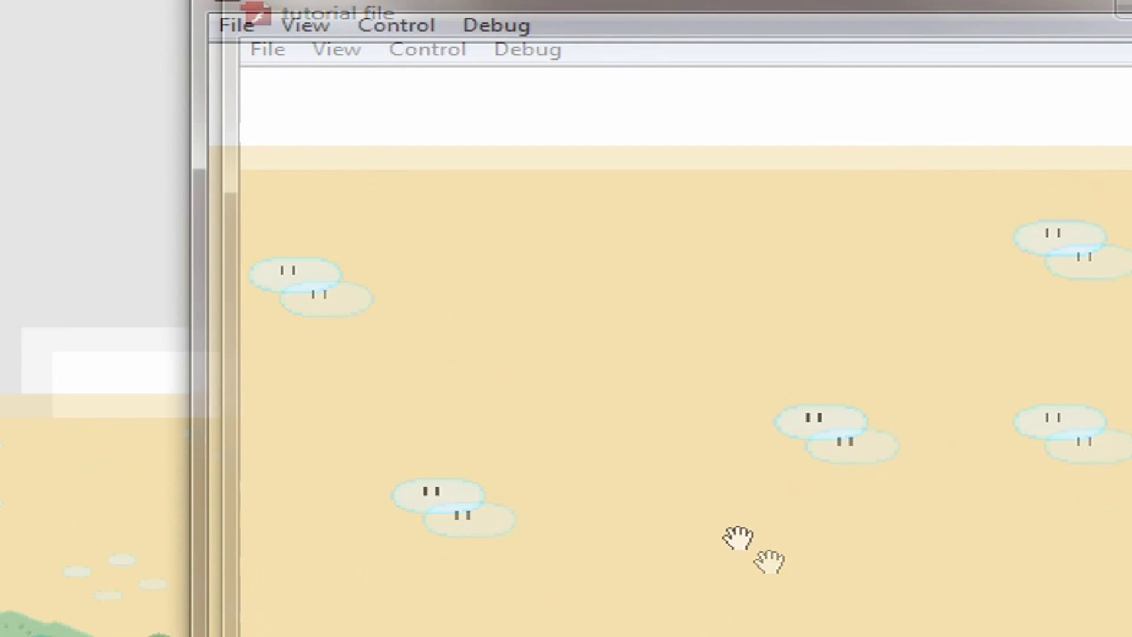
drag(862, 631, 892, 479)
drag(490, 608, 467, 505)
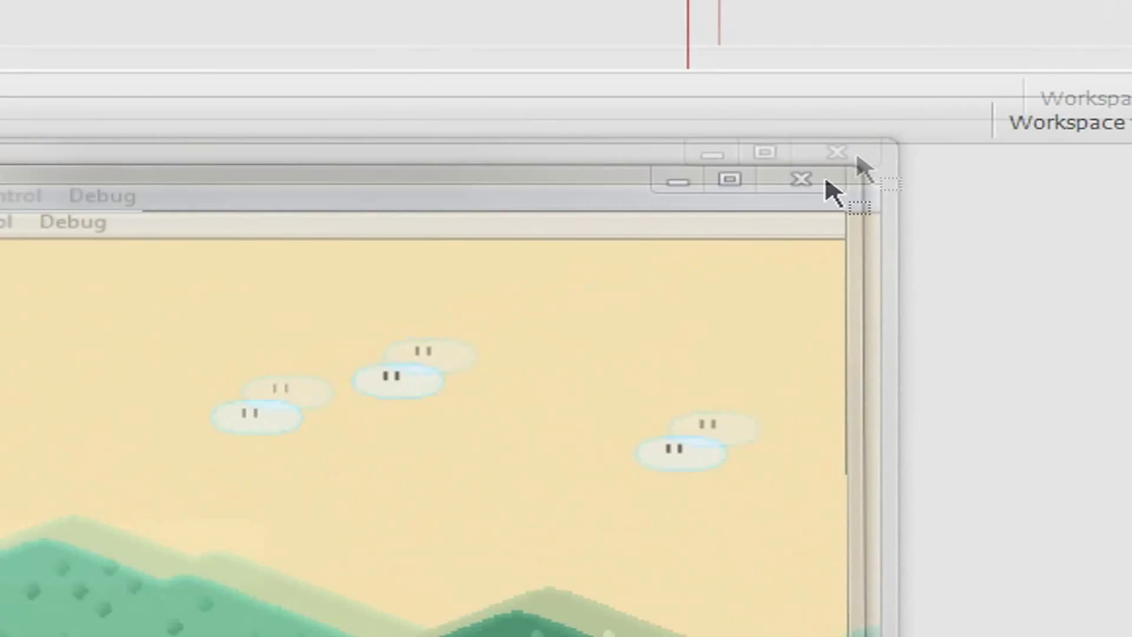
click(967, 78)
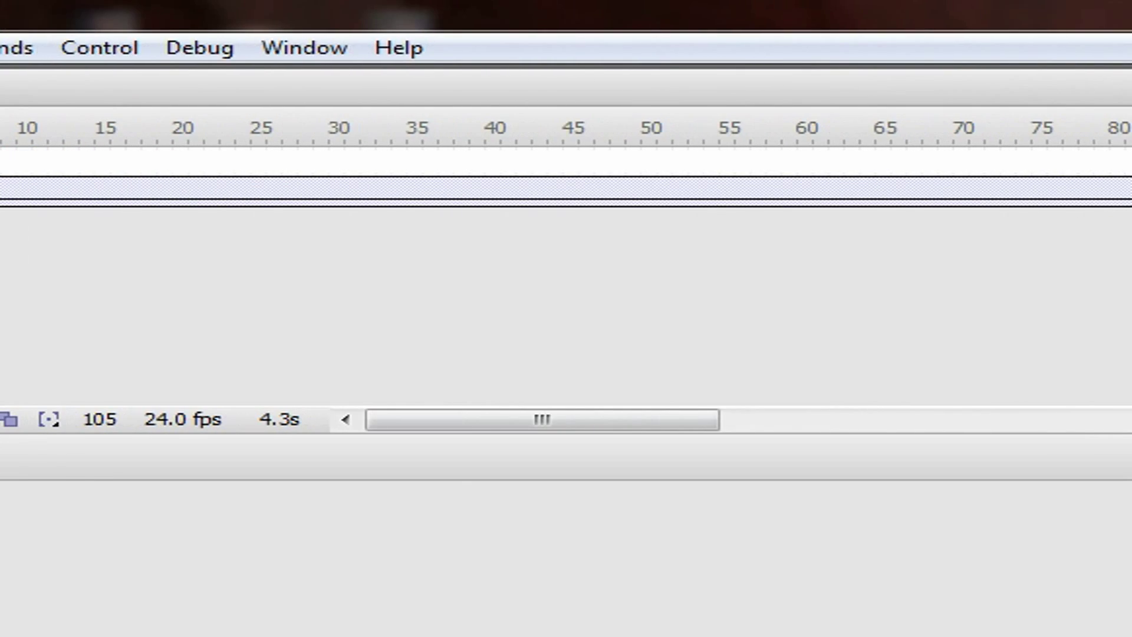
Select Layer 2's frames from the far end back to the first frames and open the frame commands
drag(1127, 162, 287, 174)
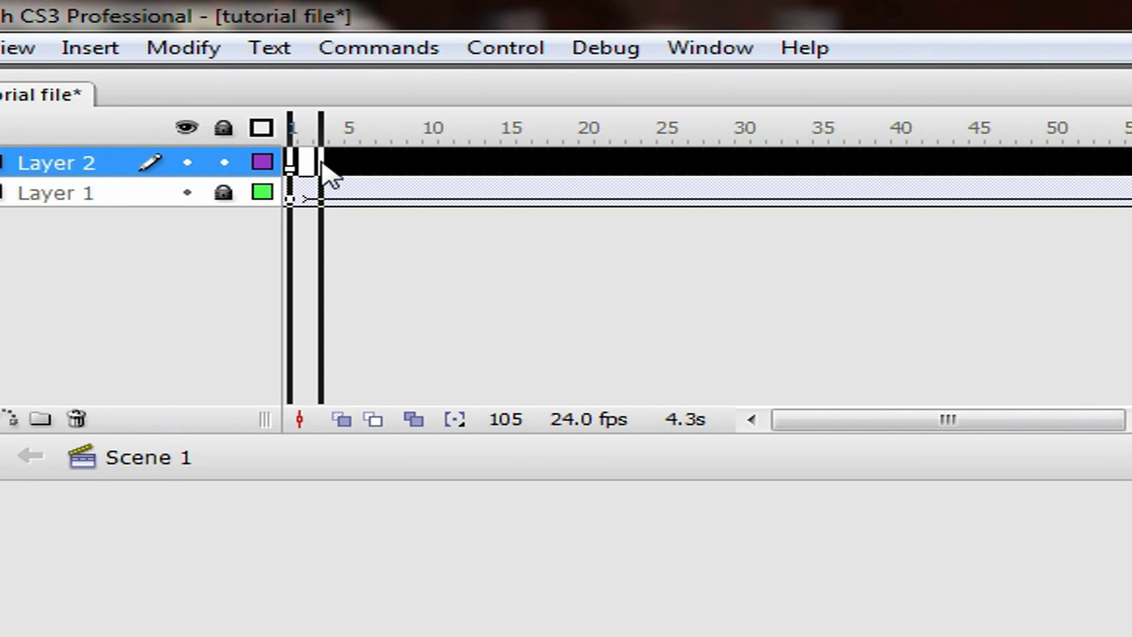
right_click(476, 172)
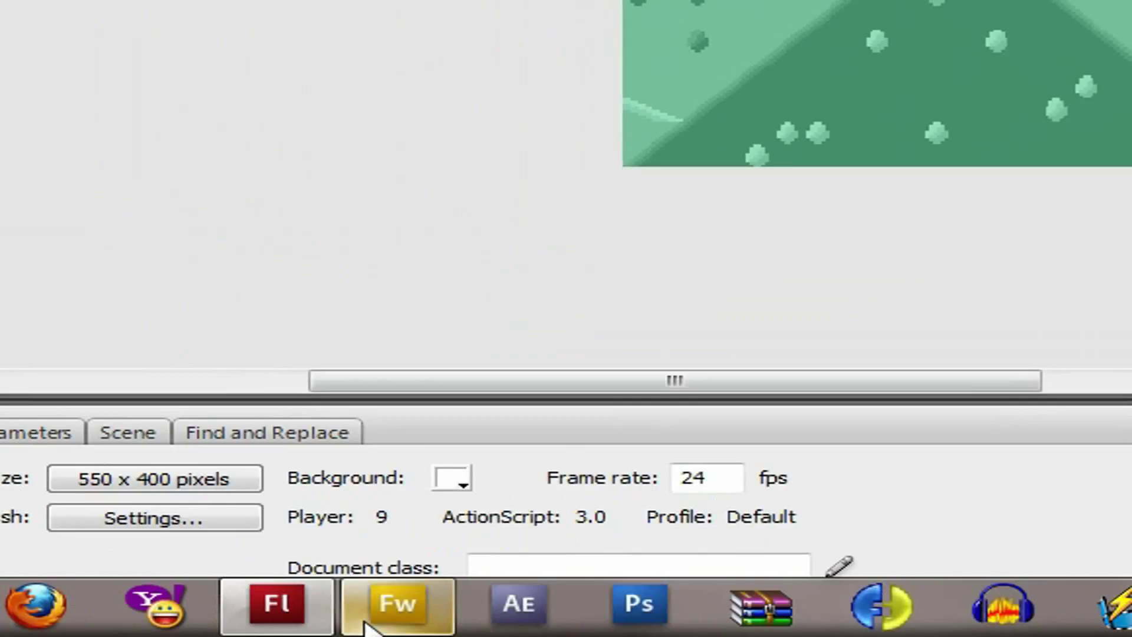
Switch to Fireworks and copy the uppermost grass-covered rock strip from trees.png
click(371, 617)
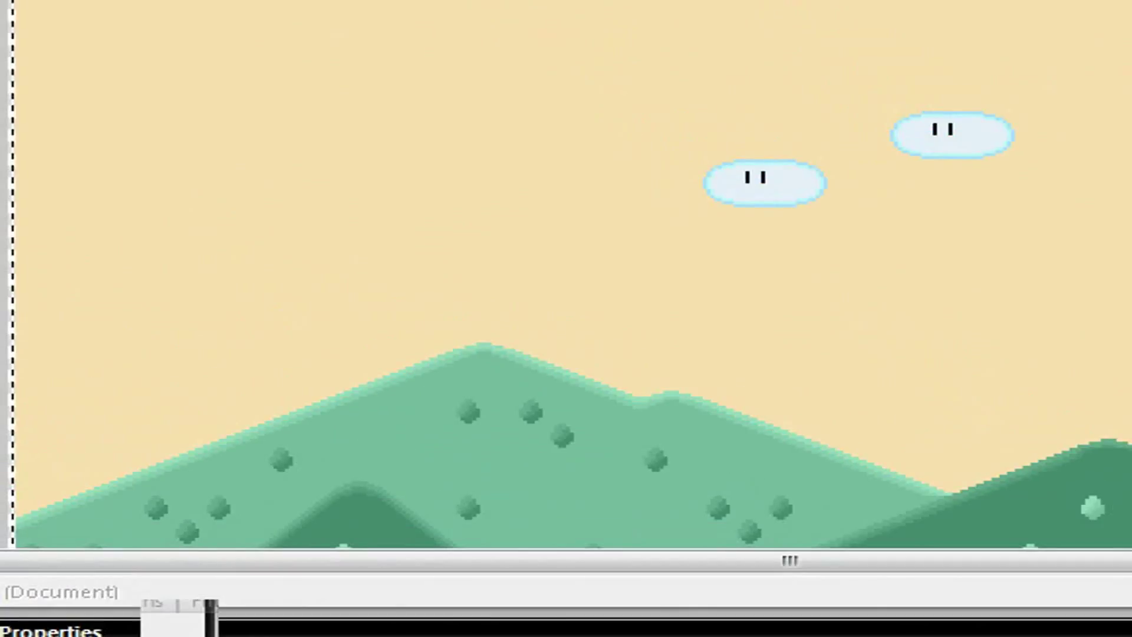
key(ctrl+Tab)
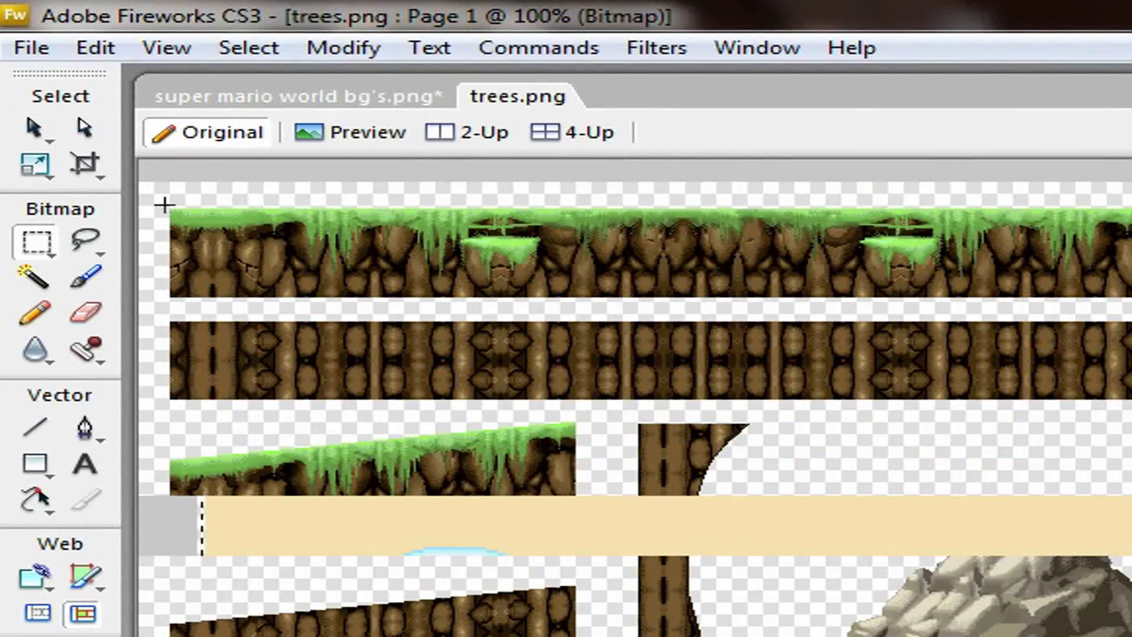
drag(361, 249, 1131, 380)
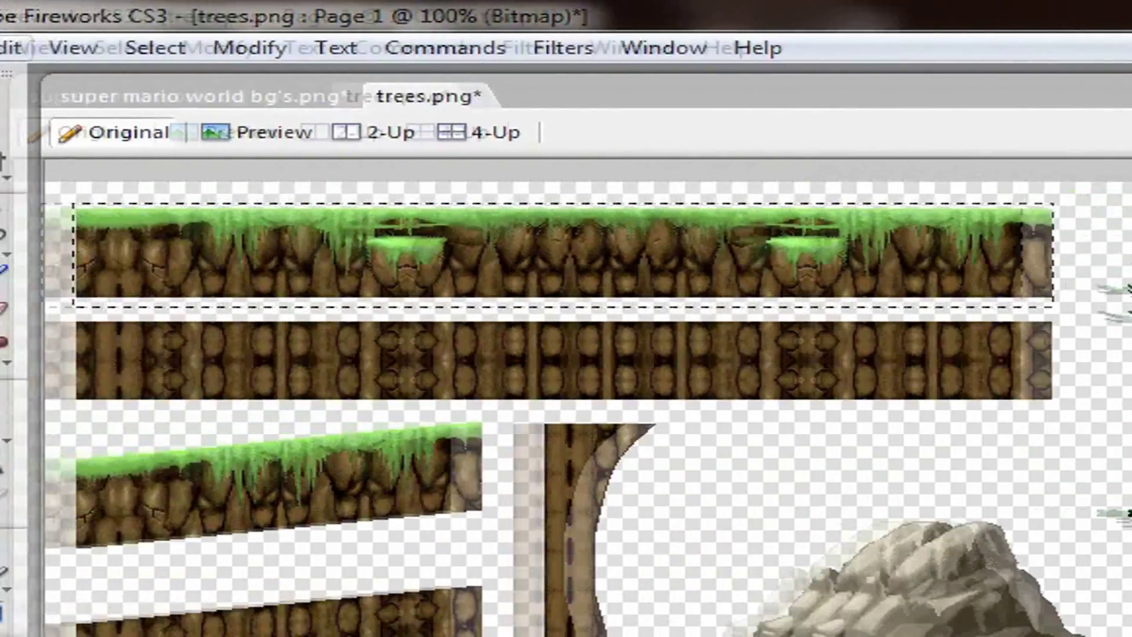
click(95, 48)
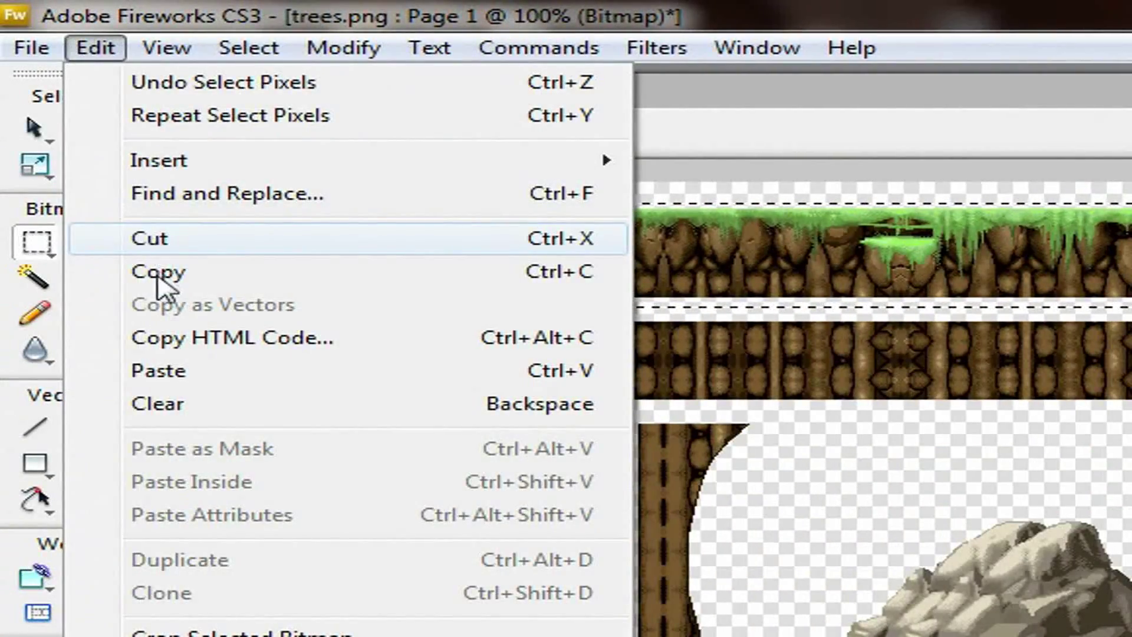
click(157, 272)
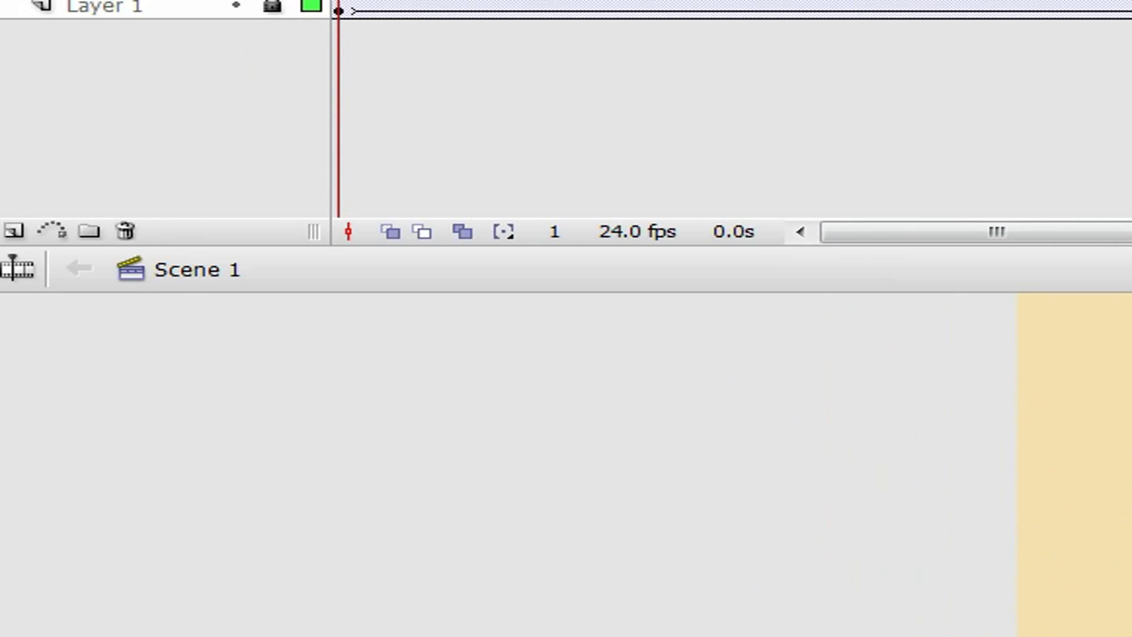
Paste the rock strip into the Flash scene and place it along the lower edge of the hills background
right_click(1083, 486)
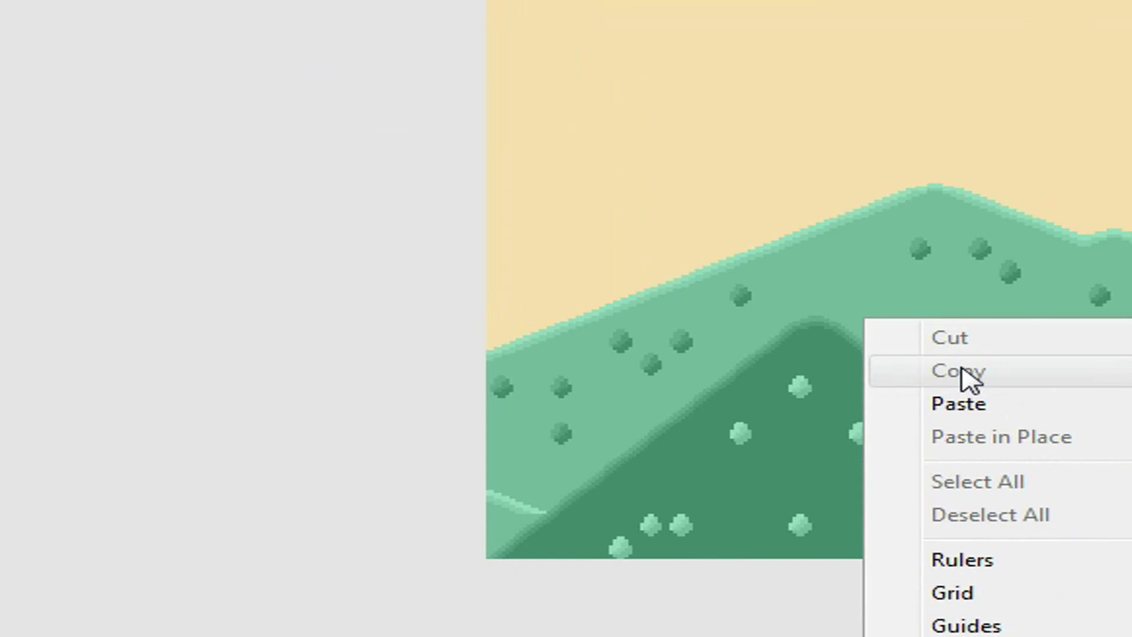
click(958, 404)
click(866, 260)
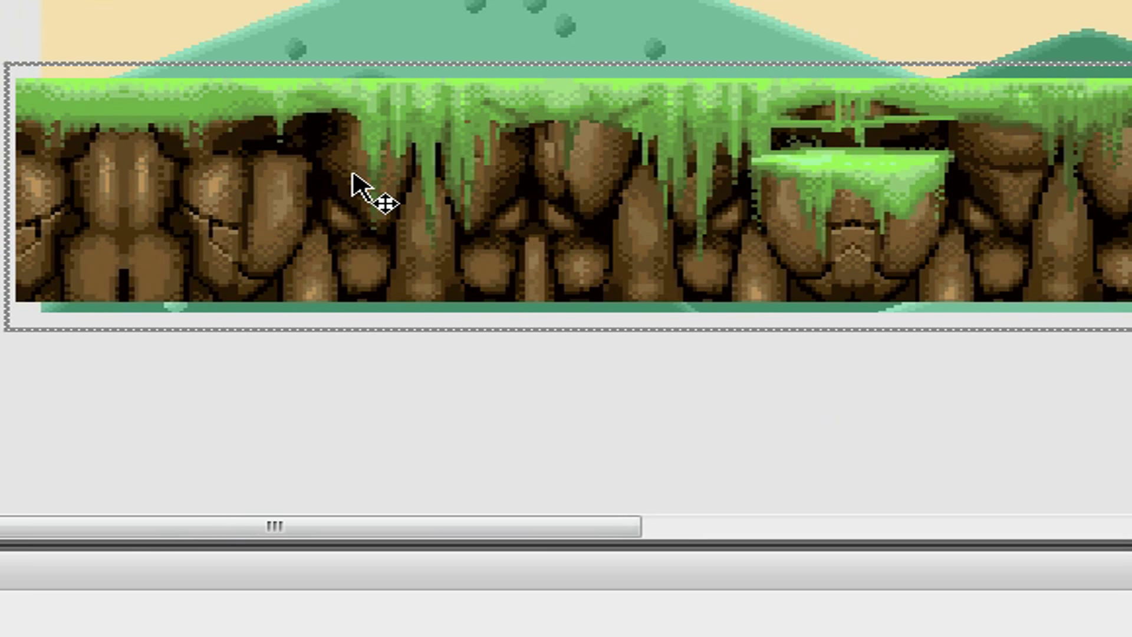
scroll(353, 179, down, 3)
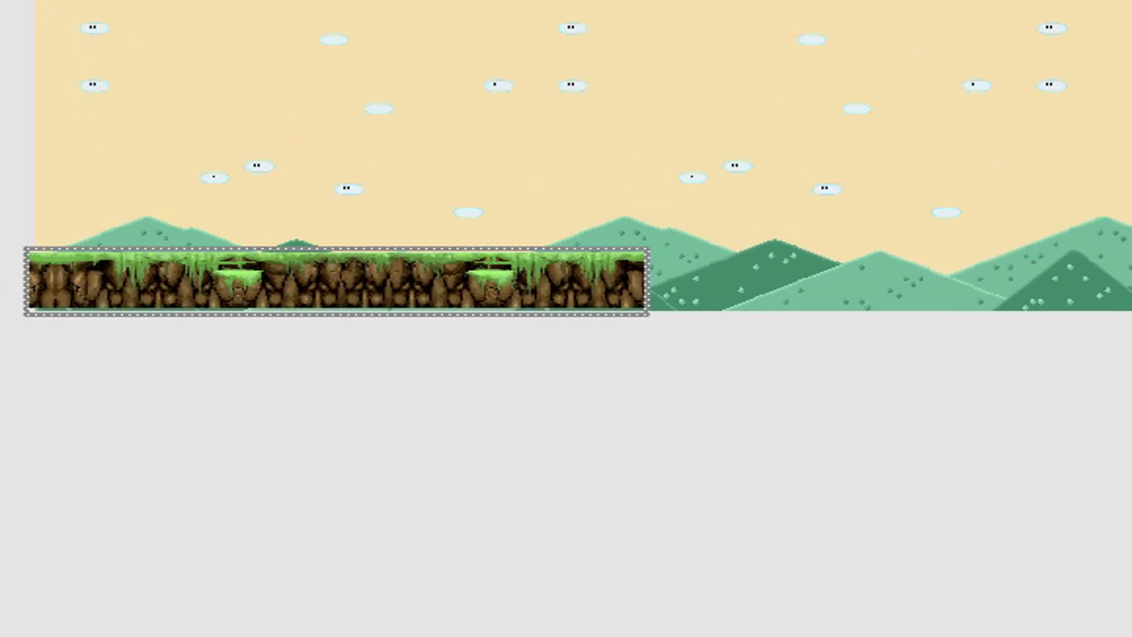
Copy the placed ground strip and paste a second copy of it on the stage
right_click(377, 275)
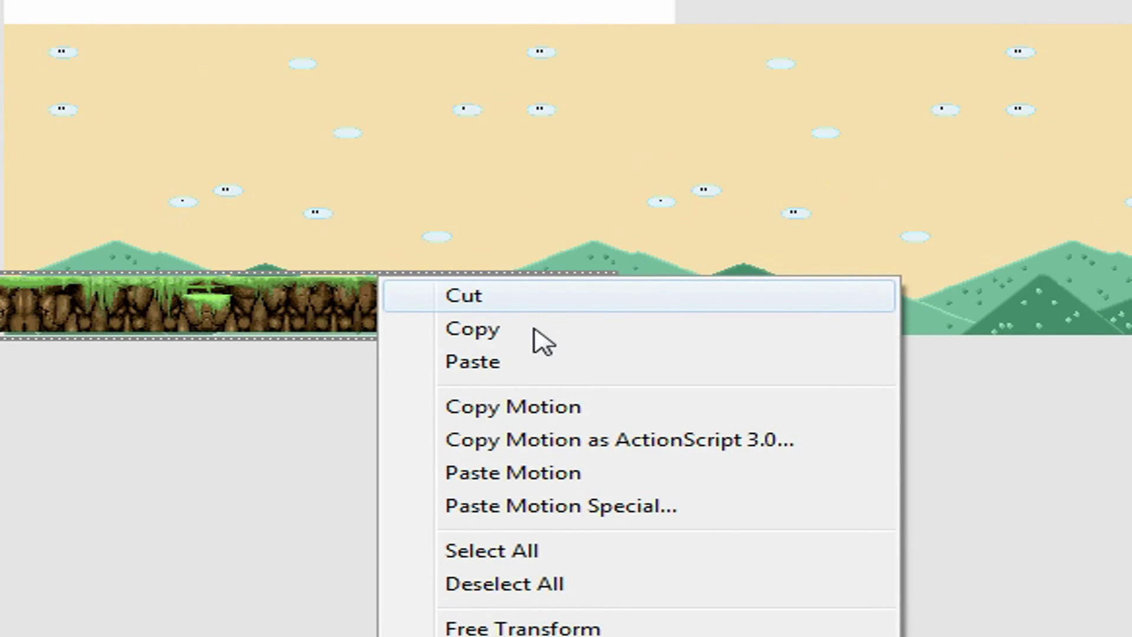
click(519, 331)
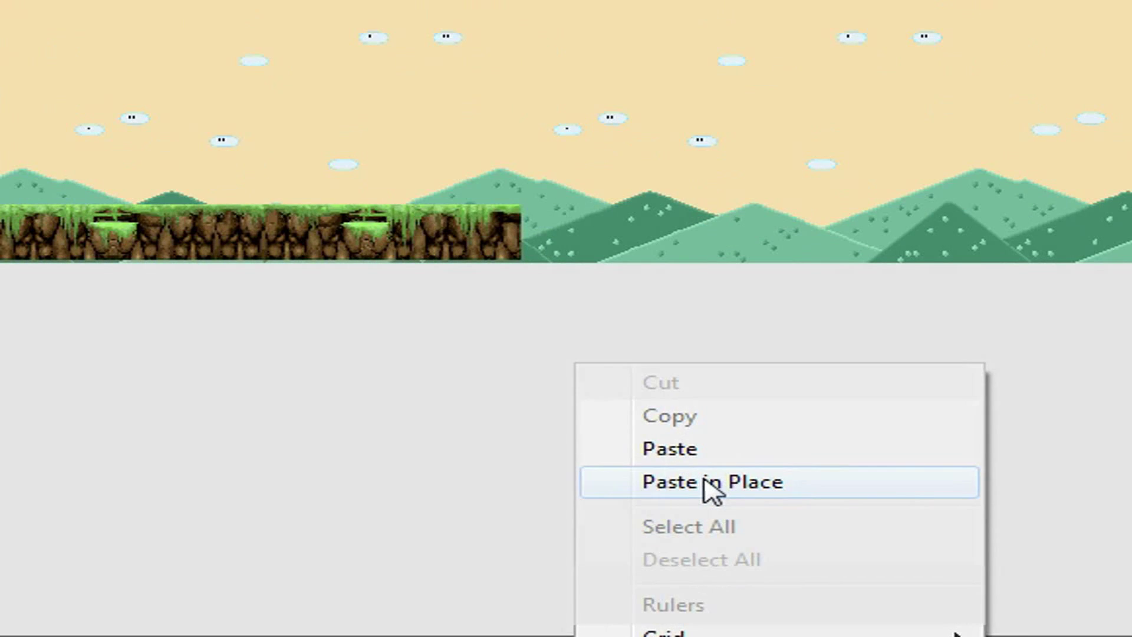
click(803, 555)
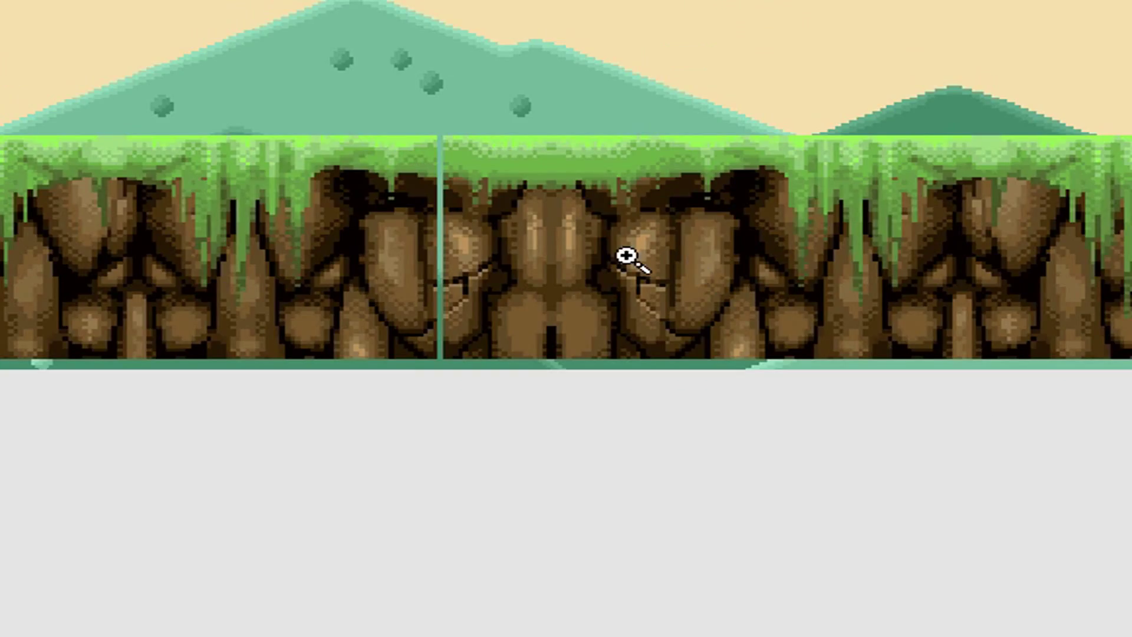
Nudge the second ground strip left to close the gap to the end of the first strip
click(552, 239)
key(v)
click(277, 263)
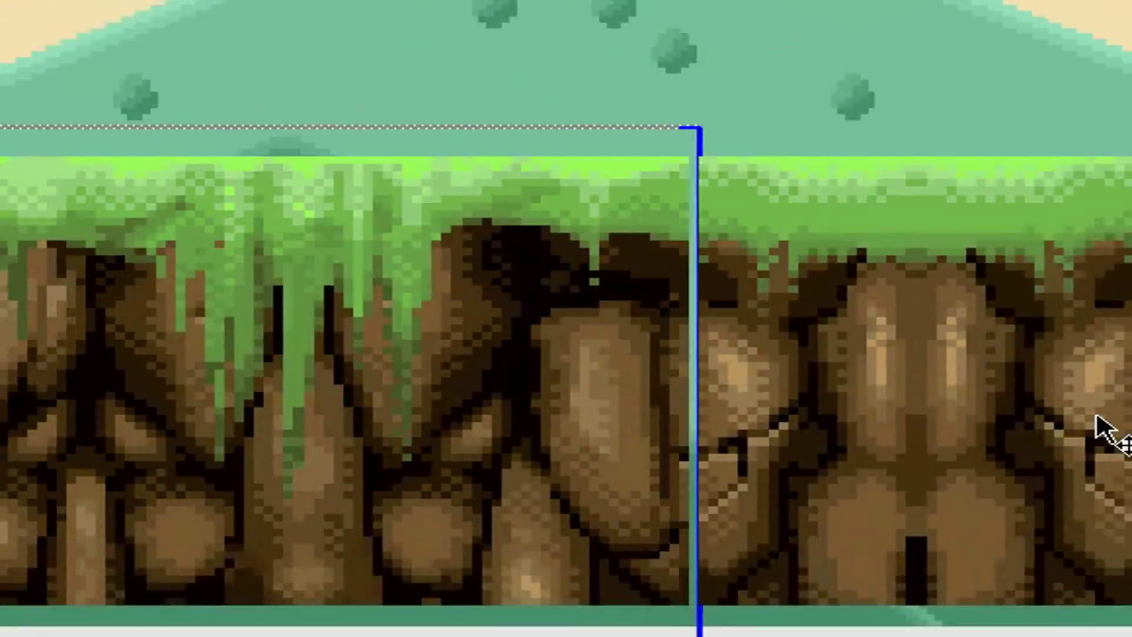
click(1110, 387)
key(Left)
key(Left)
key(Left)
key(Left)
key(Left)
key(Left)
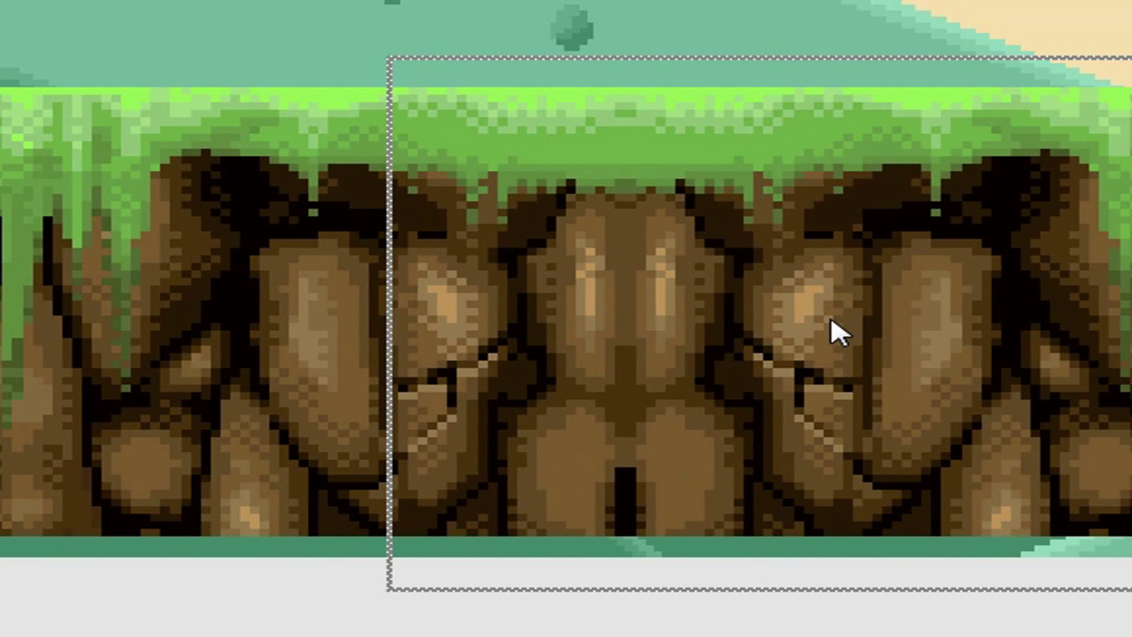
Copy the second ground strip and paste a third copy on the stage
key(ctrl+minus)
key(ctrl+minus)
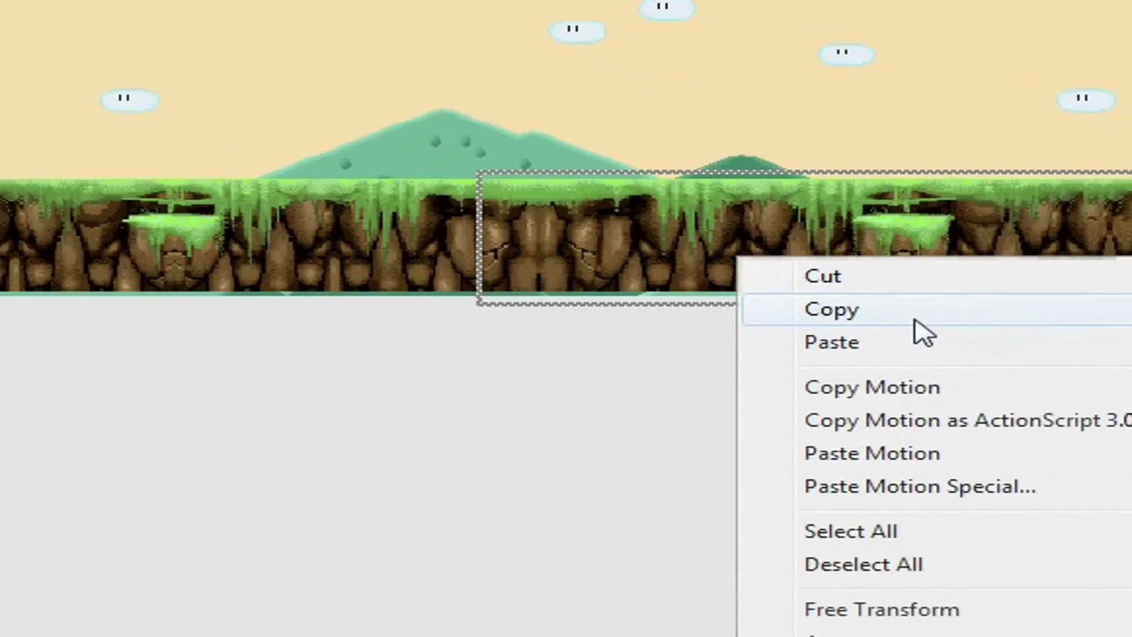
click(1002, 374)
right_click(825, 476)
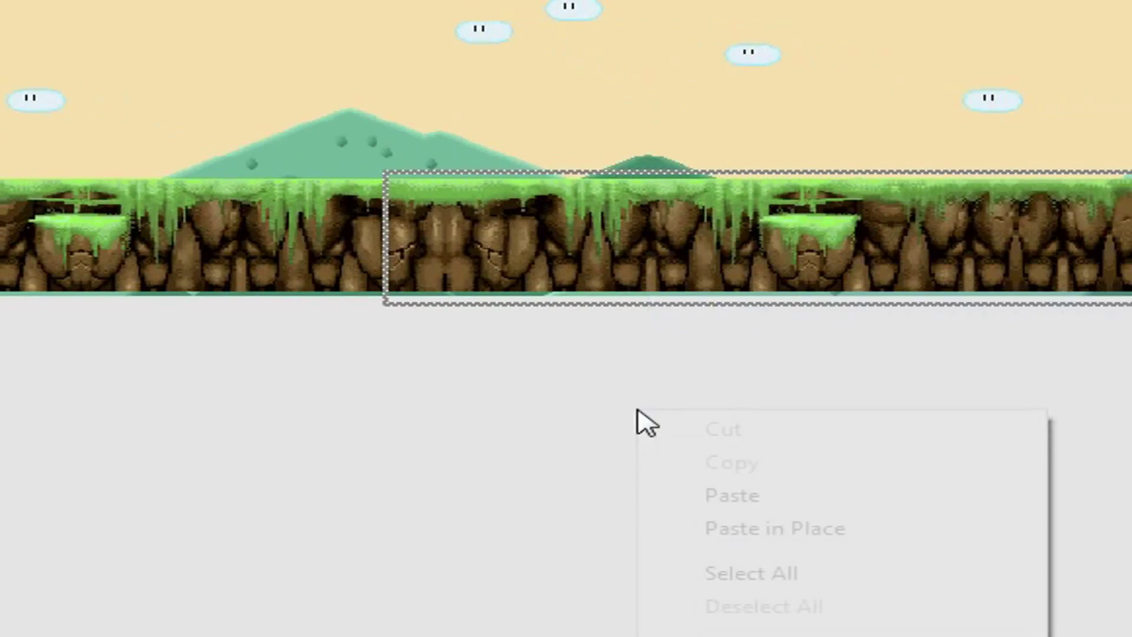
click(738, 487)
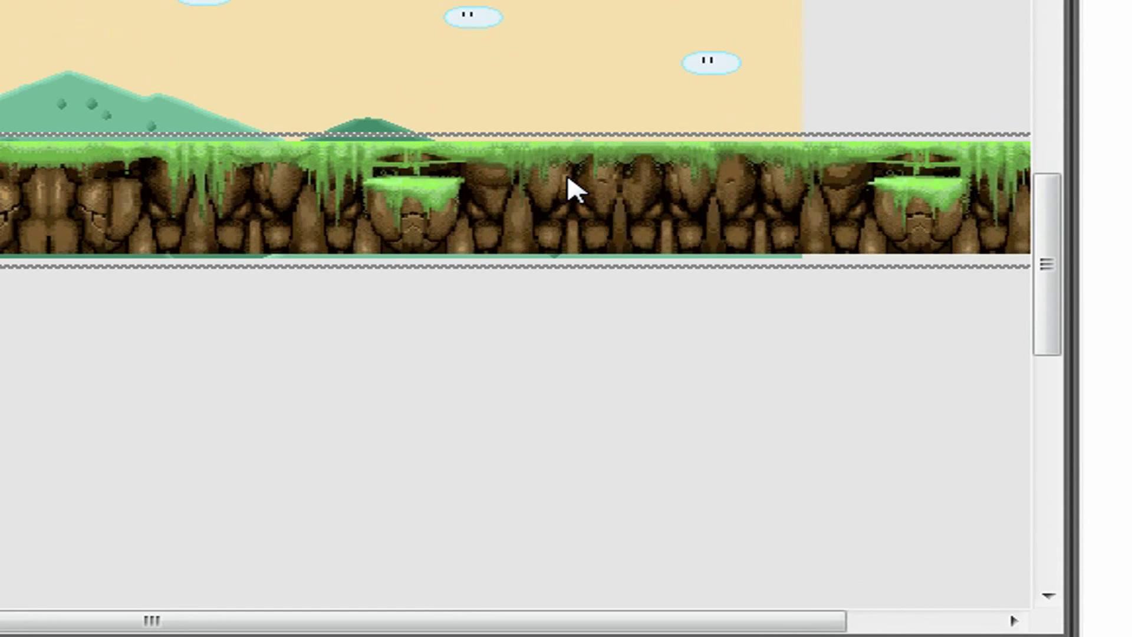
Move the third ground strip right until its left edge sits near the end of the second strip
key(shift+Right)
key(shift+Right)
key(shift+Right)
key(shift+Right)
key(shift+Right)
key(shift+Right)
key(shift+Right)
key(shift+Right)
key(shift+Right)
key(shift+Right)
key(shift+Right)
key(shift+Right)
key(shift+Right)
key(shift+Right)
key(shift+Right)
key(shift+Right)
key(shift+Right)
key(shift+Right)
key(shift+Right)
key(shift+Right)
key(shift+Left)
key(shift+Left)
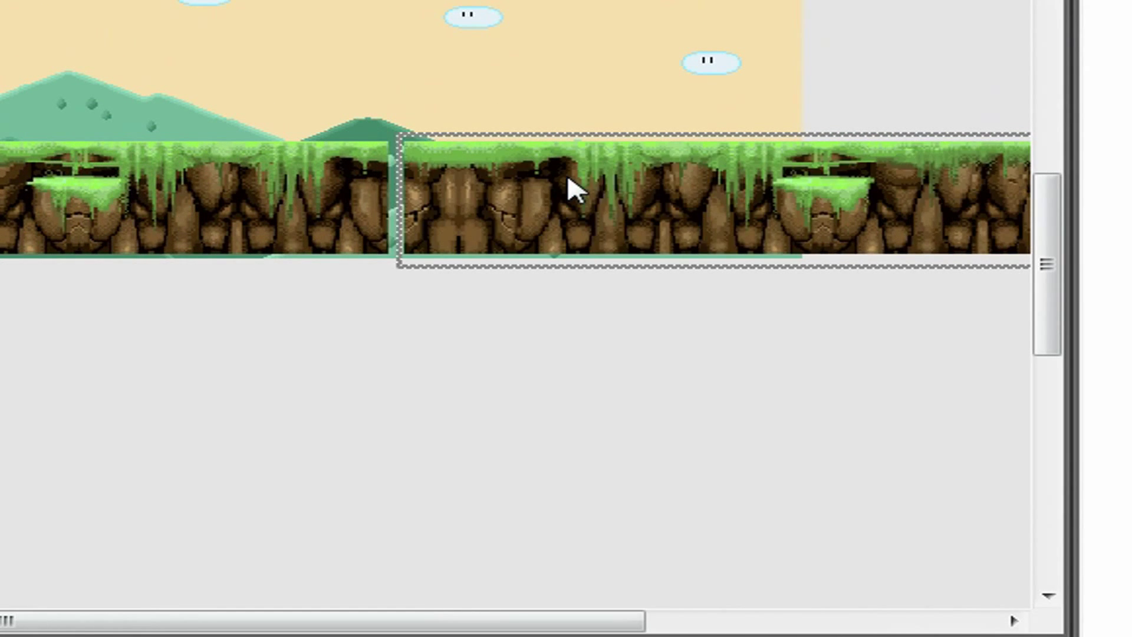
Fine-adjust the third ground strip horizontally until it joins the second strip without a gap
key(shift+Left)
key(Right)
key(Right)
key(Right)
key(Right)
key(Right)
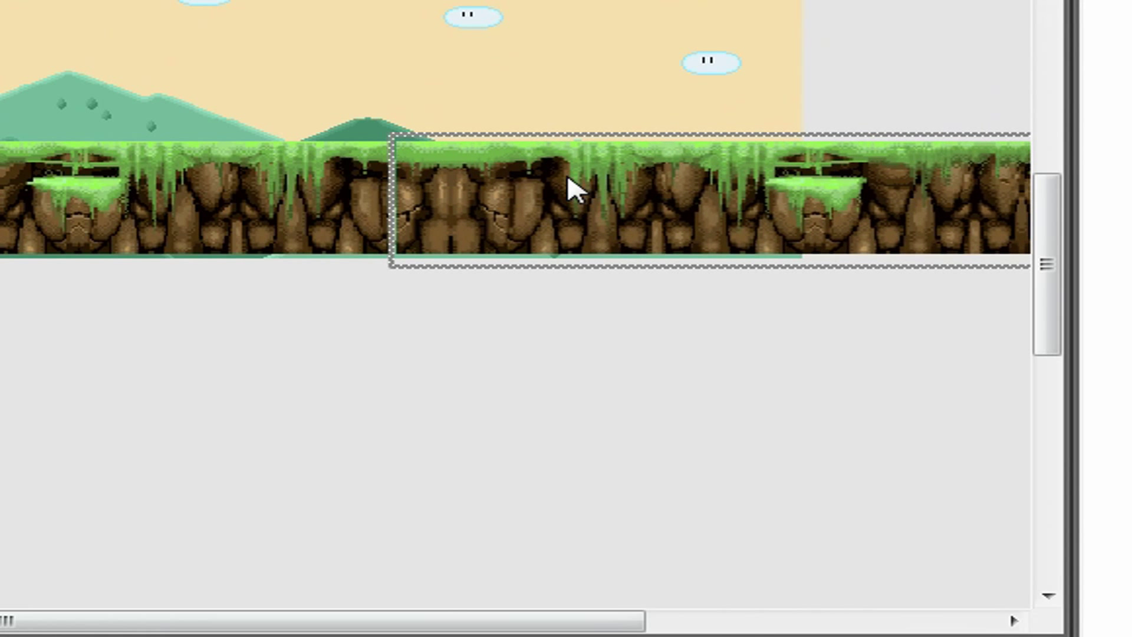
key(Right)
key(Right)
key(Left)
key(shift+Left)
key(shift+Right)
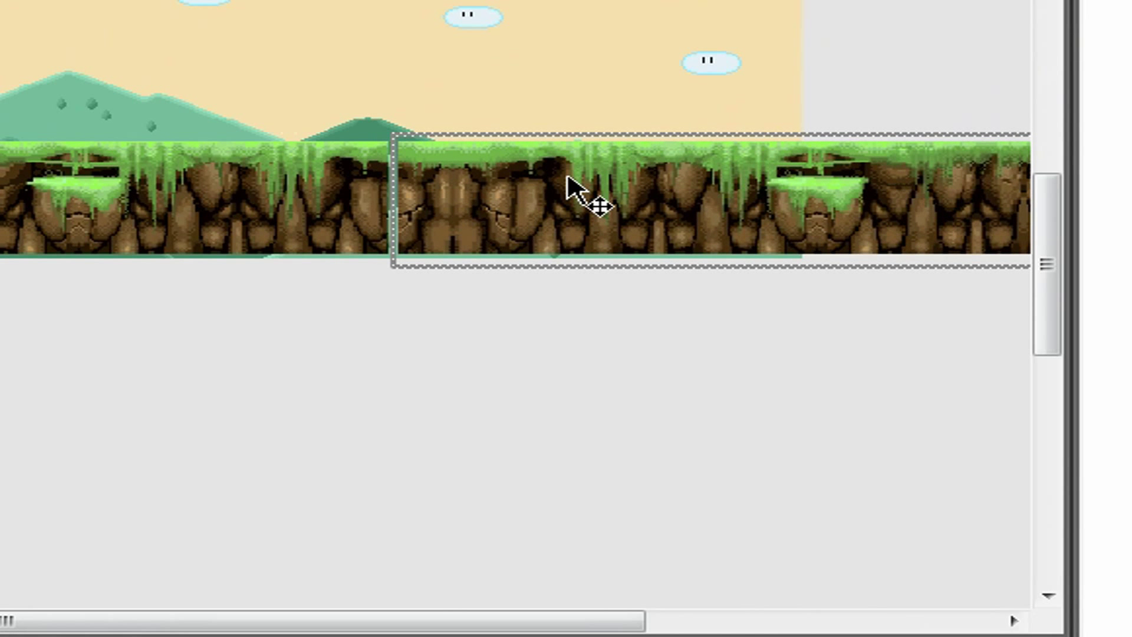
key(Left)
key(Left)
key(Left)
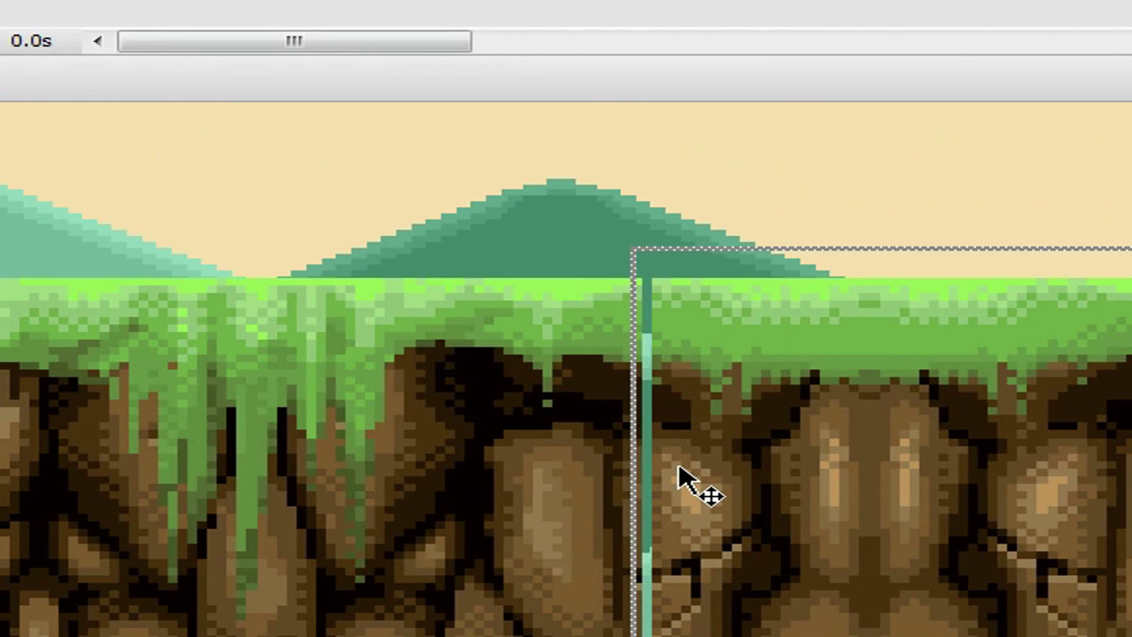
key(Left)
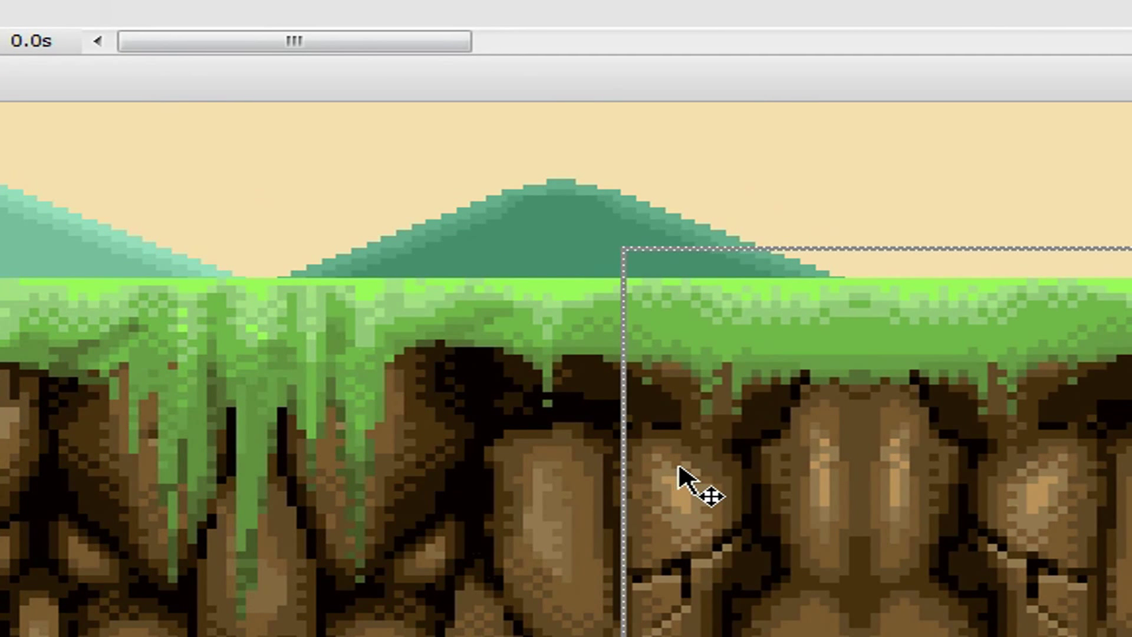
key(ctrl+minus)
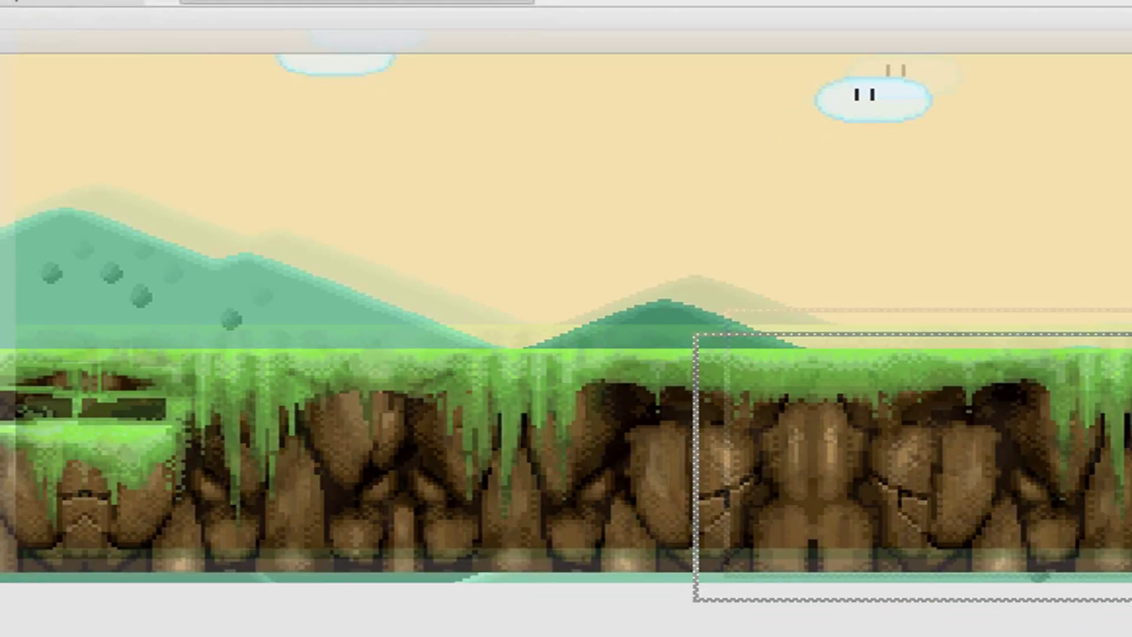
key(ctrl+minus)
key(ctrl+minus)
Enlarge the first ground strip proportionally about its centre with Free Transform, undoing the vertically stretched attempt
click(550, 596)
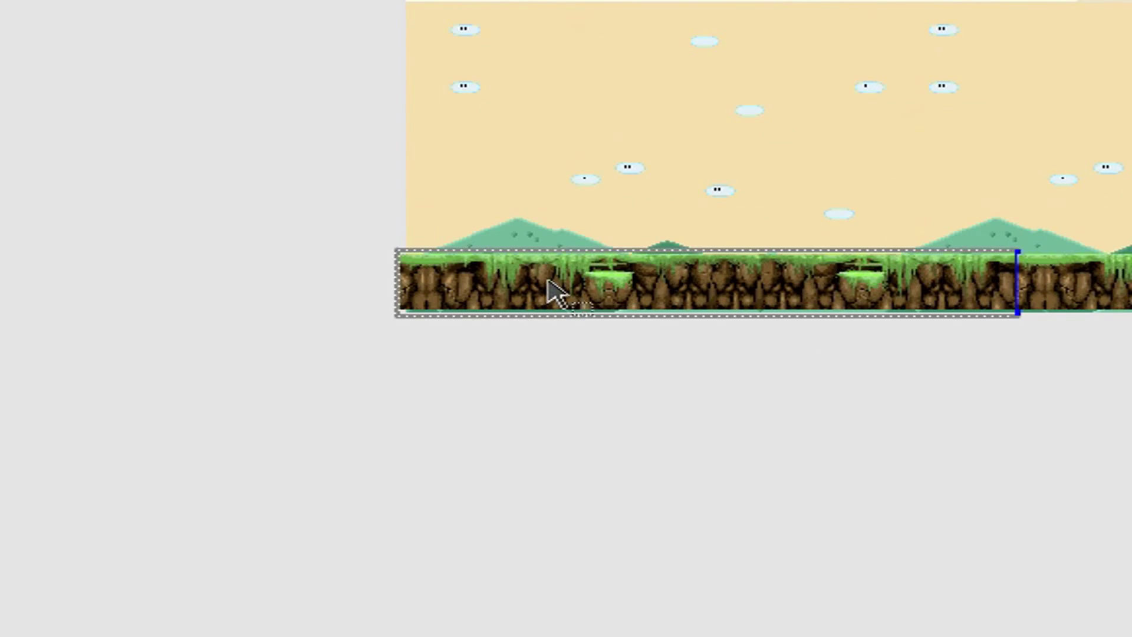
key(q)
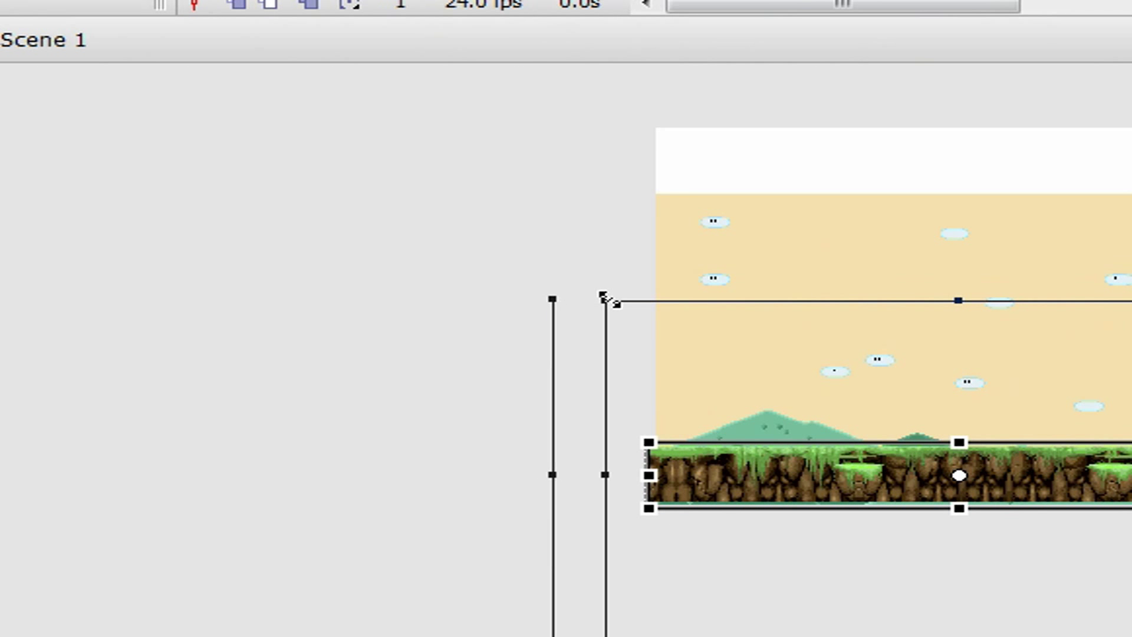
drag(603, 297, 604, 300)
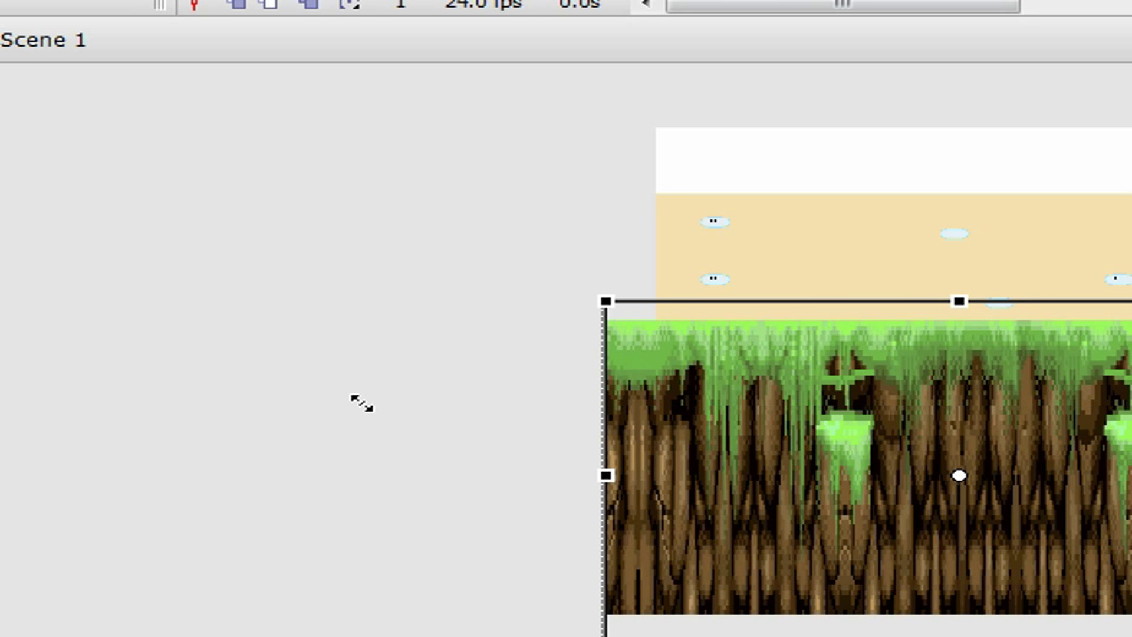
key(ctrl+z)
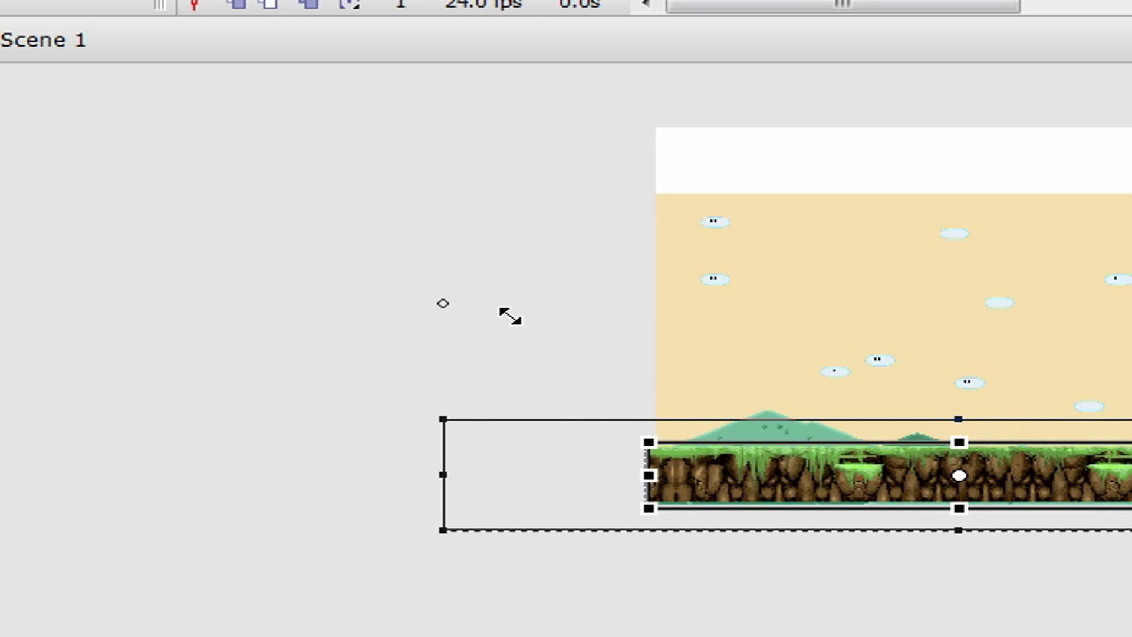
drag(510, 317, 333, 137)
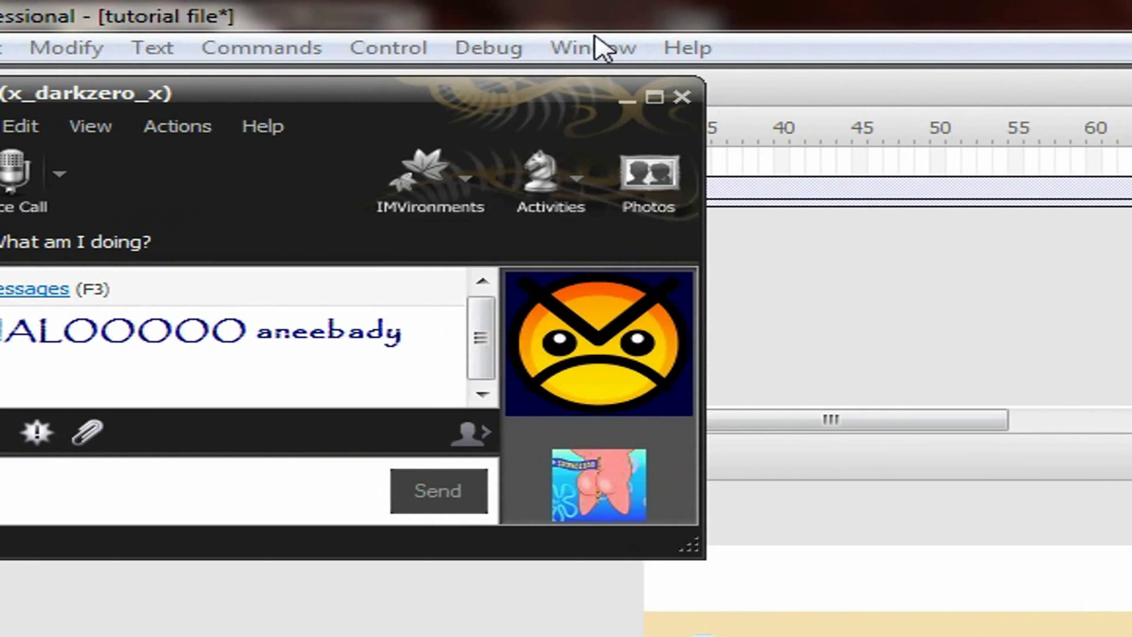
Dismiss the chat window, select all the ground strips and convert them into a graphic symbol named tiles
click(560, 100)
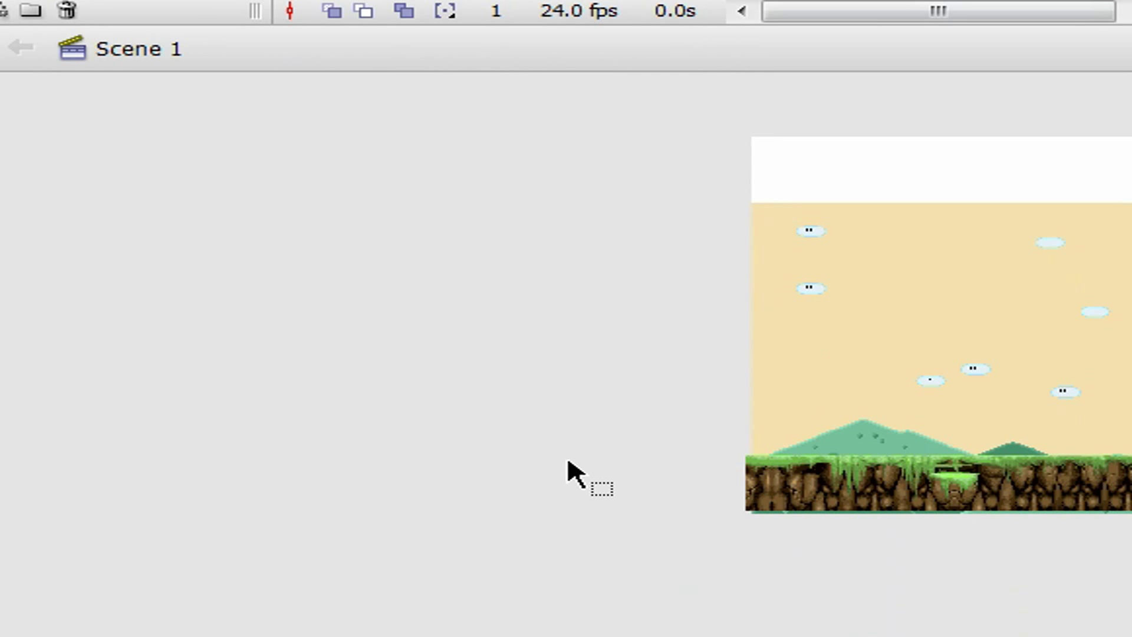
key(ctrl+equal)
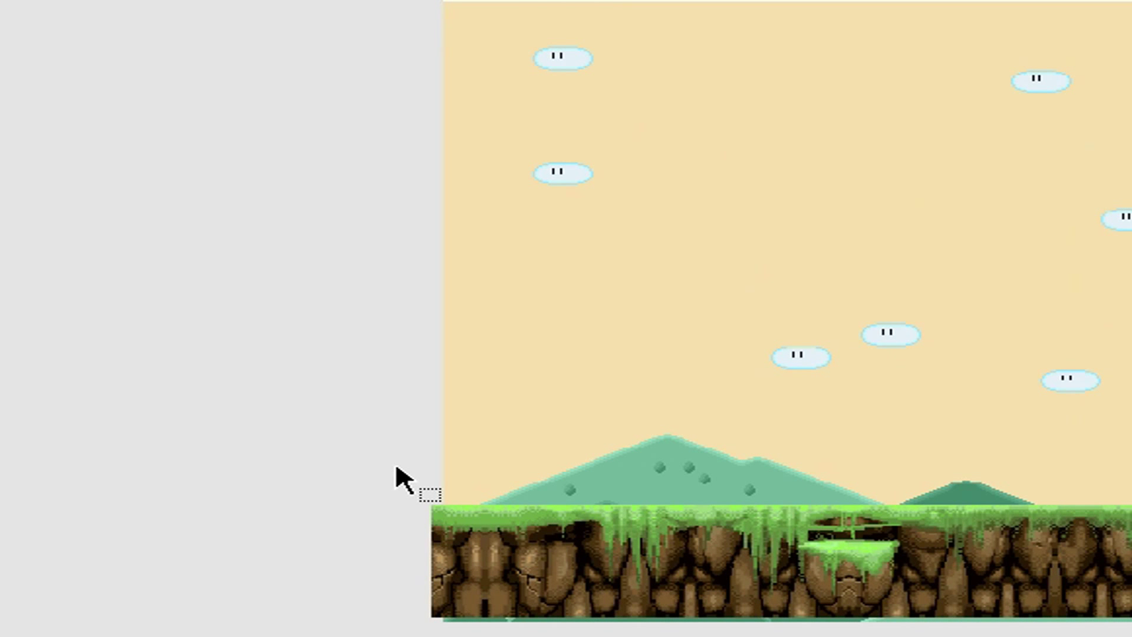
key(ctrl+minus)
drag(304, 146, 1131, 470)
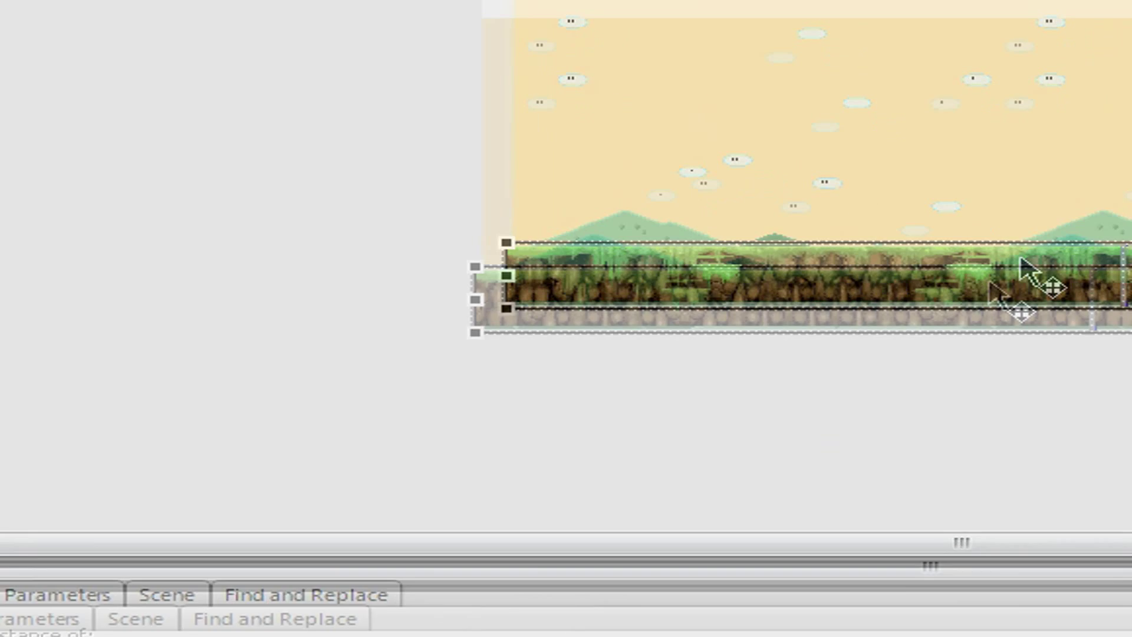
key(F8)
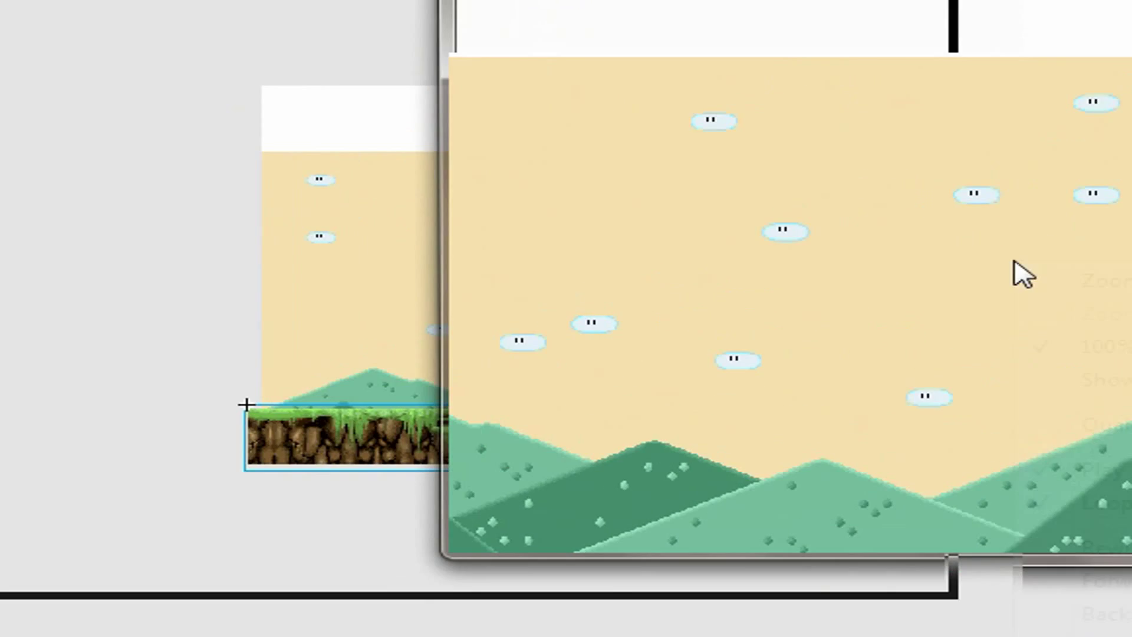
Zoom in and pan within the movie preview to check the scrolling background, and close the preview
right_click(888, 298)
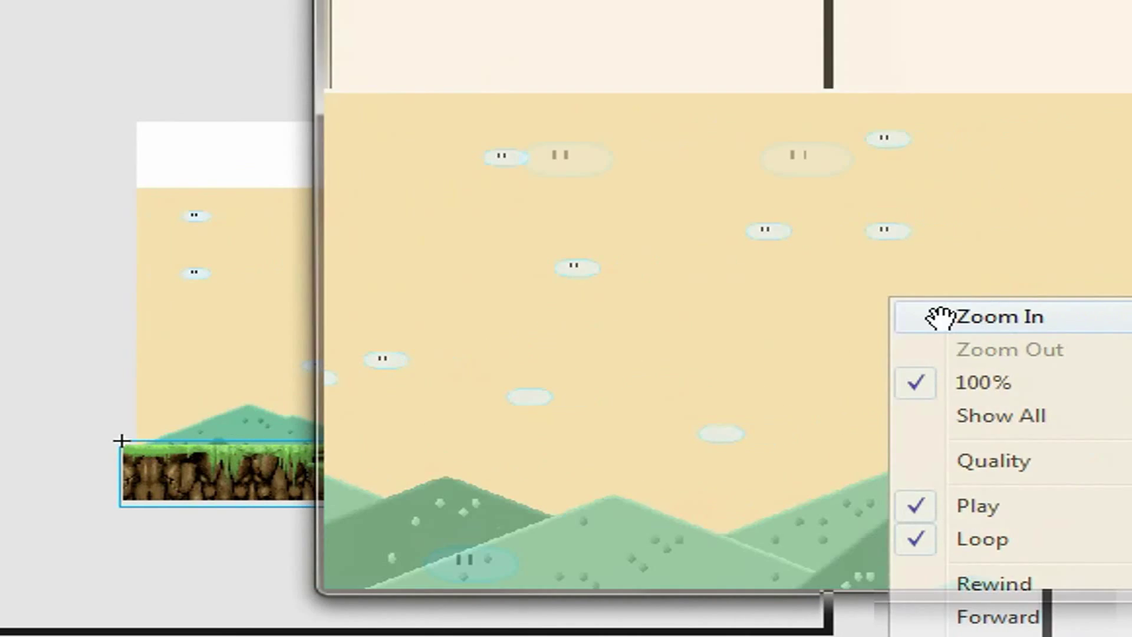
click(937, 317)
drag(604, 471, 612, 277)
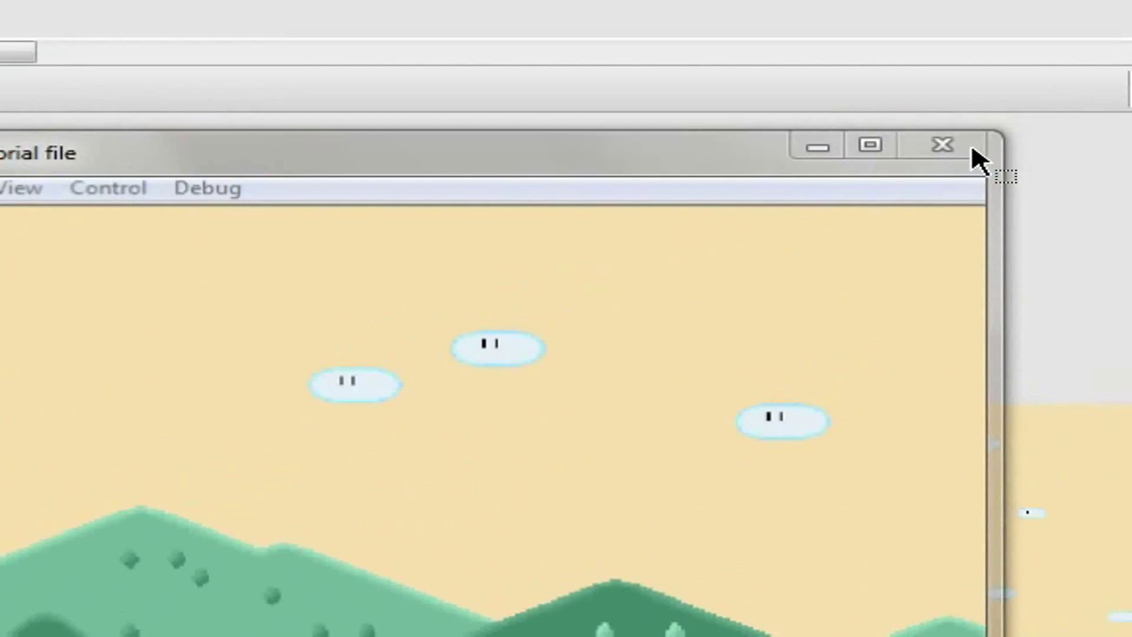
click(942, 145)
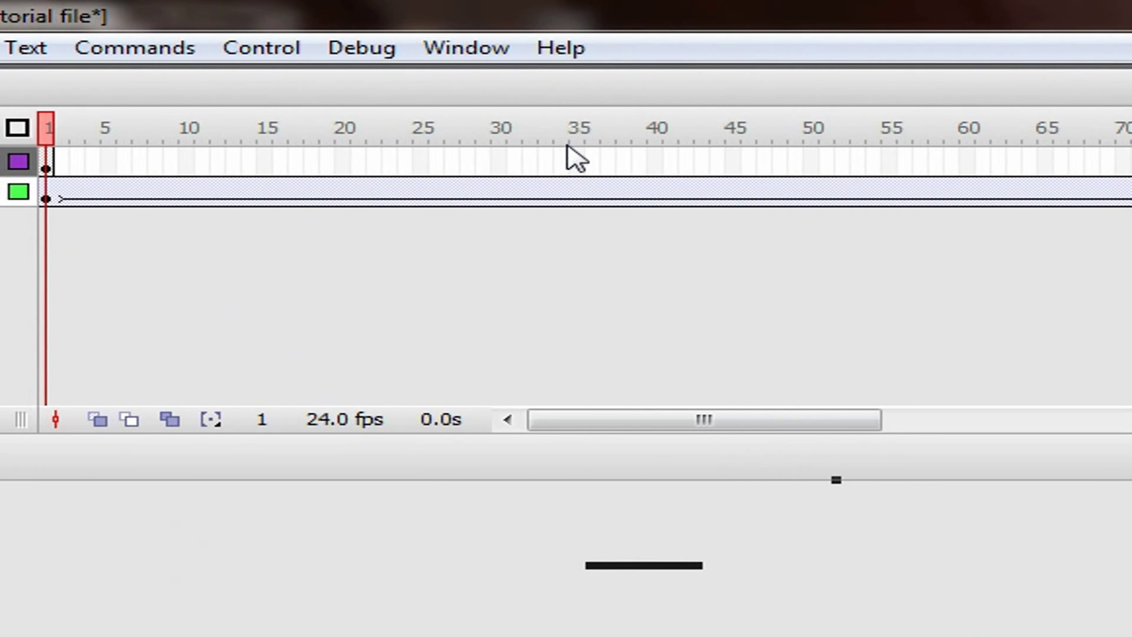
Insert a keyframe at frame 35 of Layer 2 and create a motion tween for the ground from frame 1
click(567, 151)
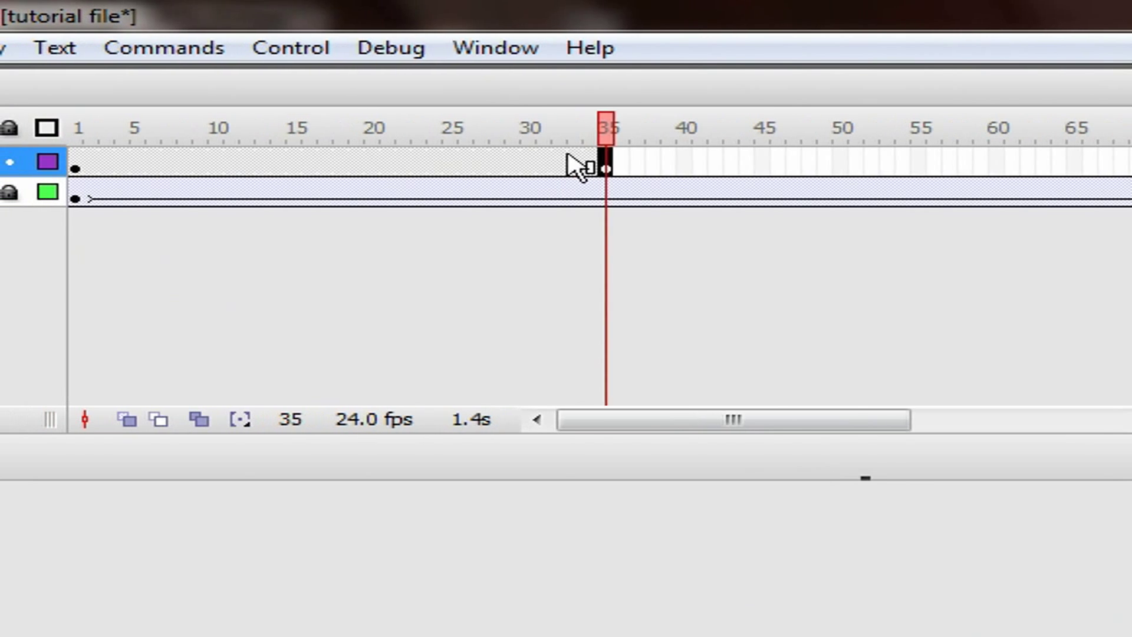
right_click(526, 161)
click(583, 177)
click(610, 165)
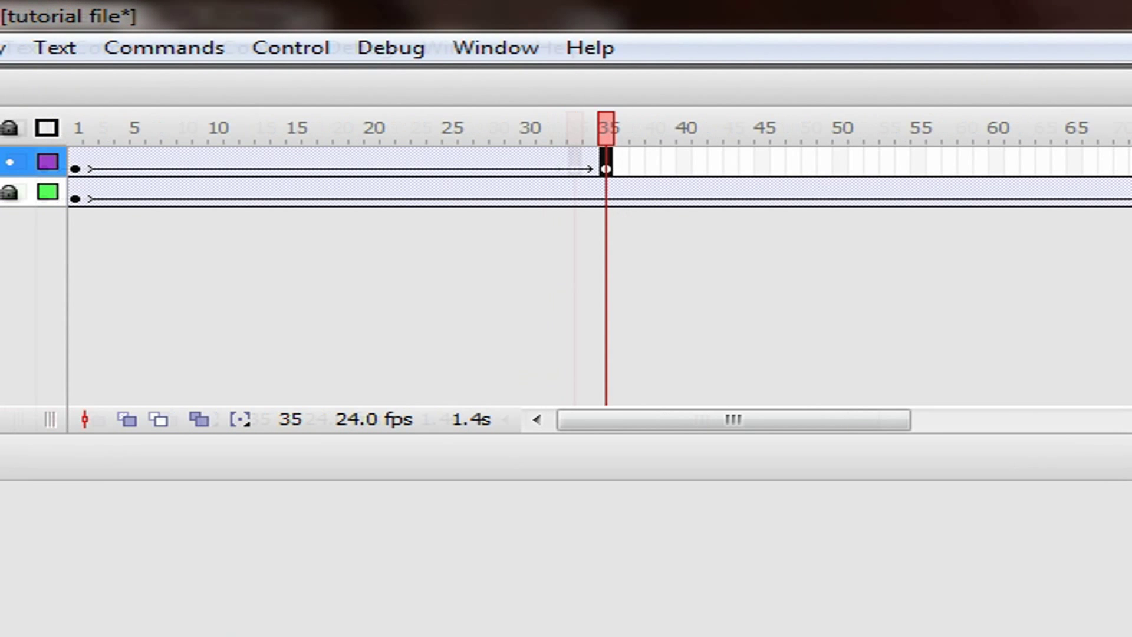
click(159, 191)
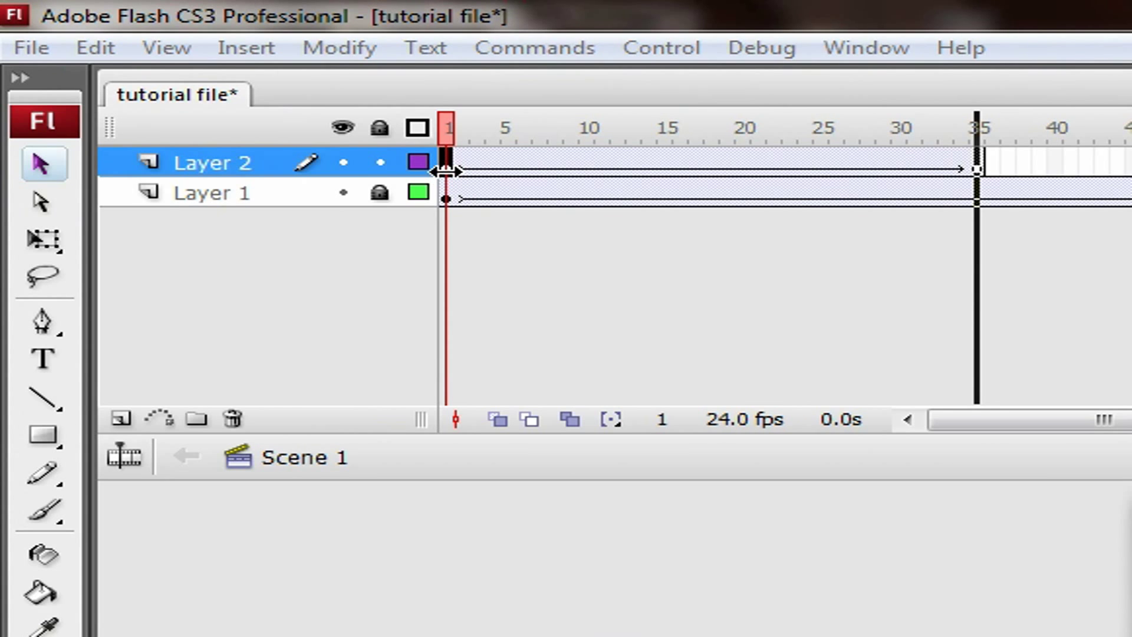
Test the movie to check how the ground scrolls against the background, and close the preview
key(ctrl+Return)
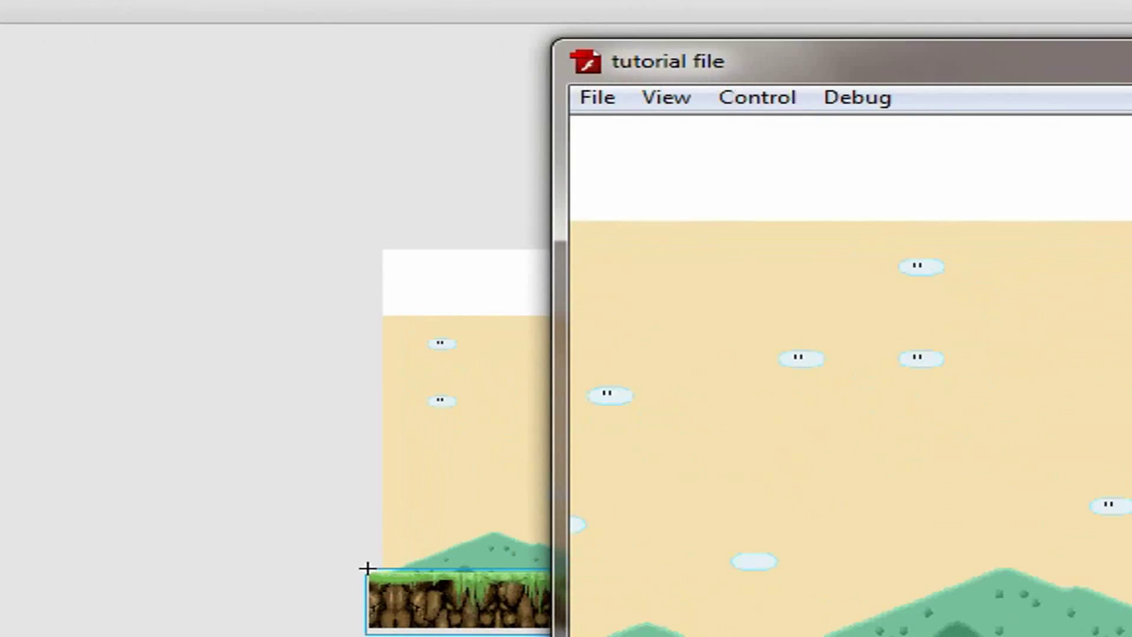
key(ctrl+w)
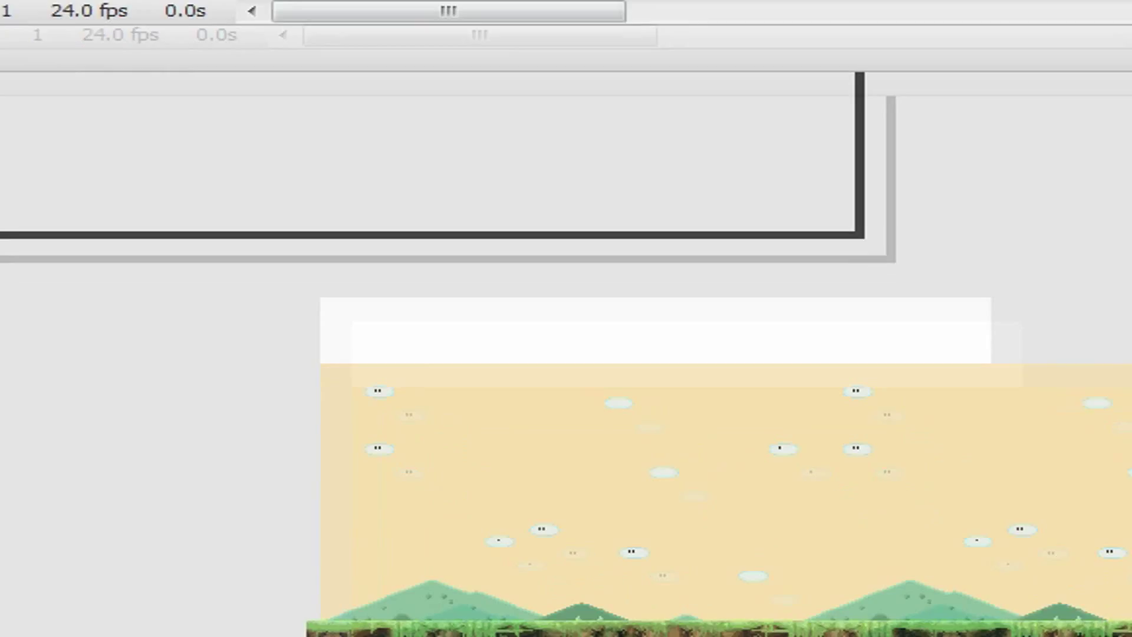
key(ctrl+Return)
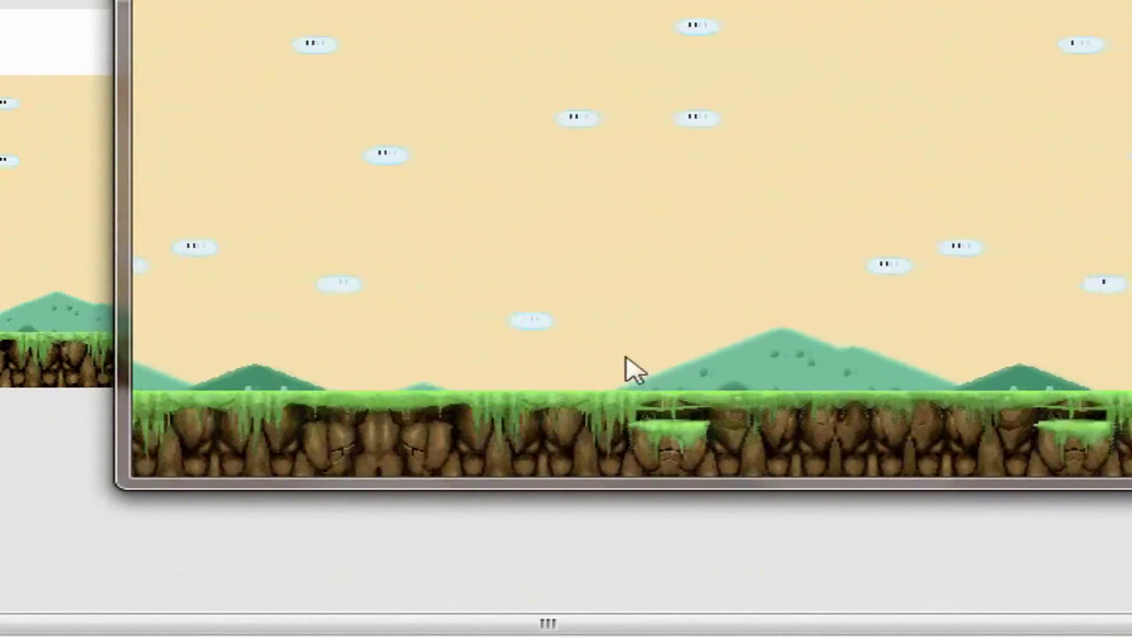
right_click(634, 370)
click(581, 96)
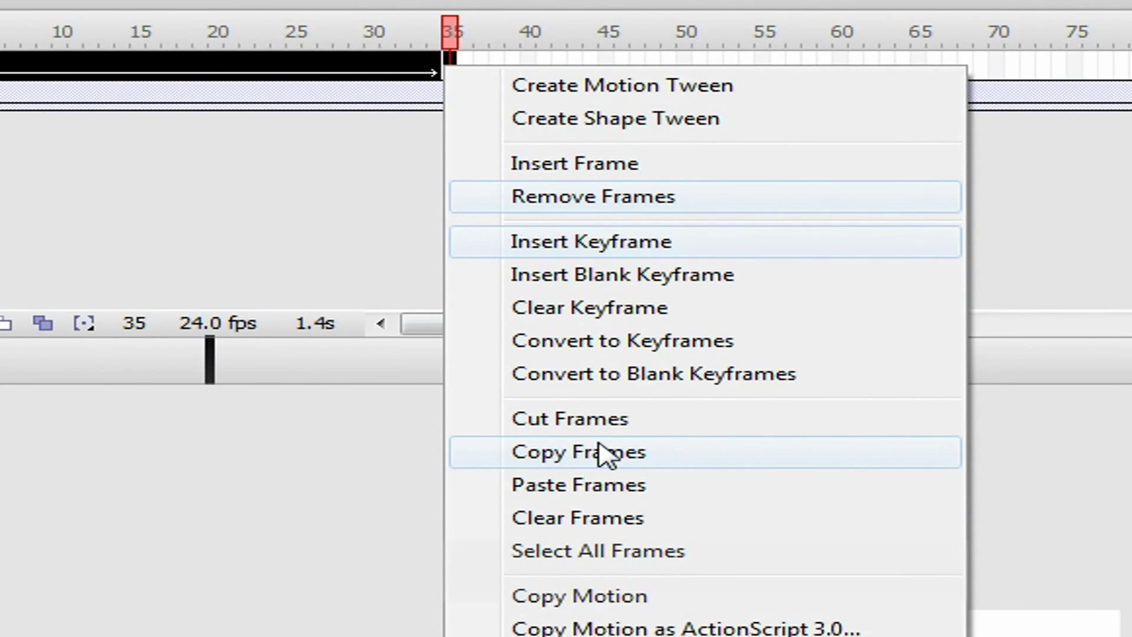
Copy the ground tween's frames 1 to 35 and paste them from frame 36 on Layer 2 without replacing existing library items
click(601, 454)
right_click(465, 66)
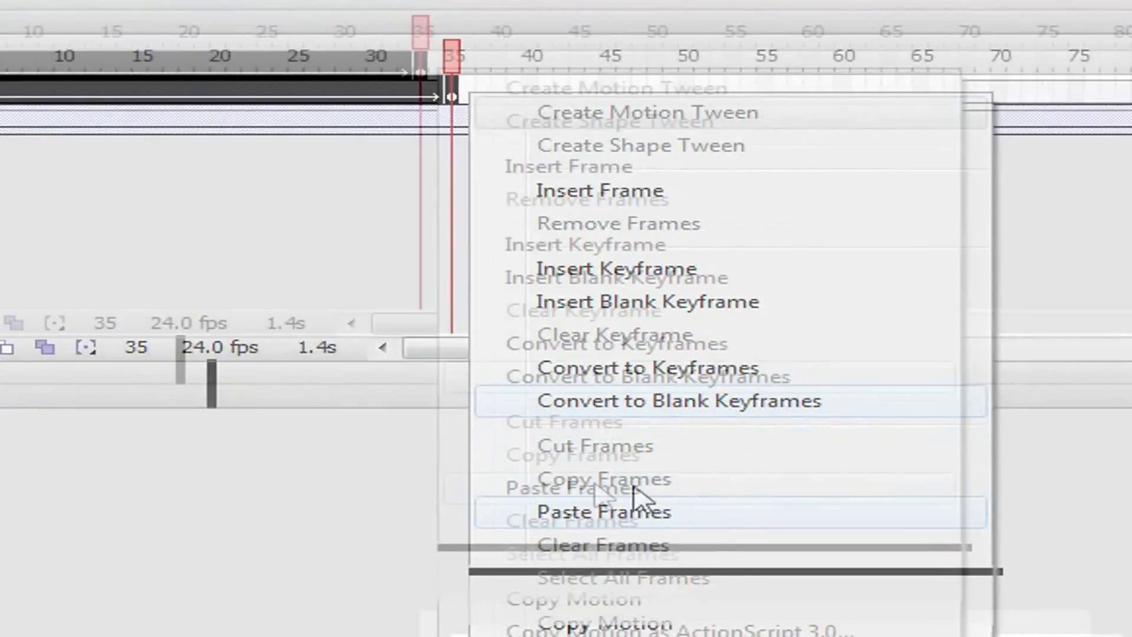
click(633, 498)
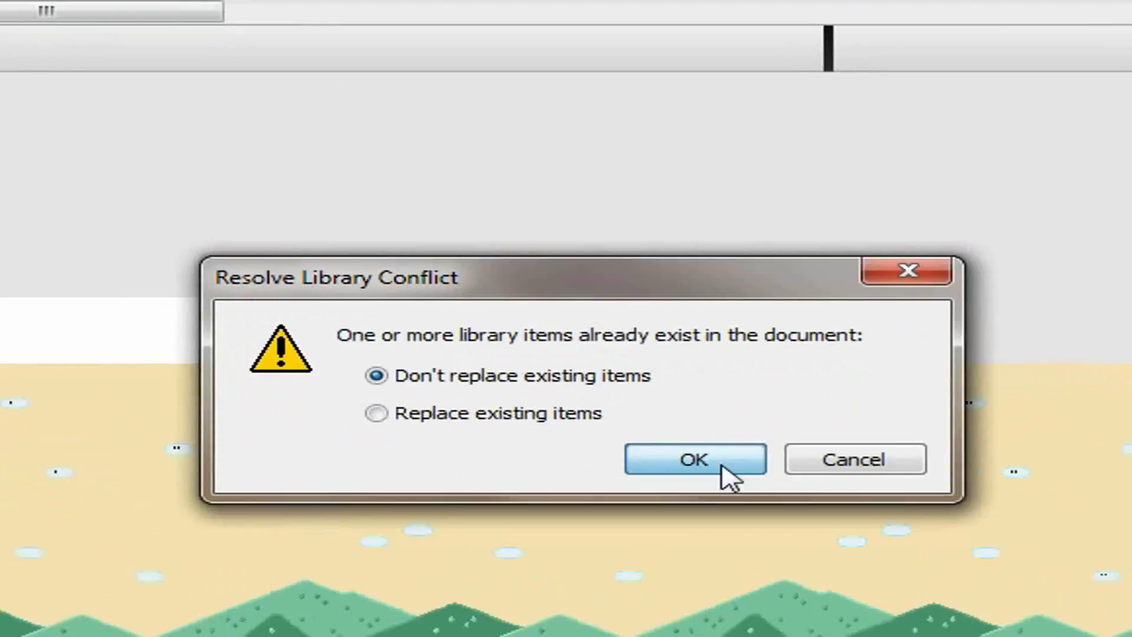
click(722, 465)
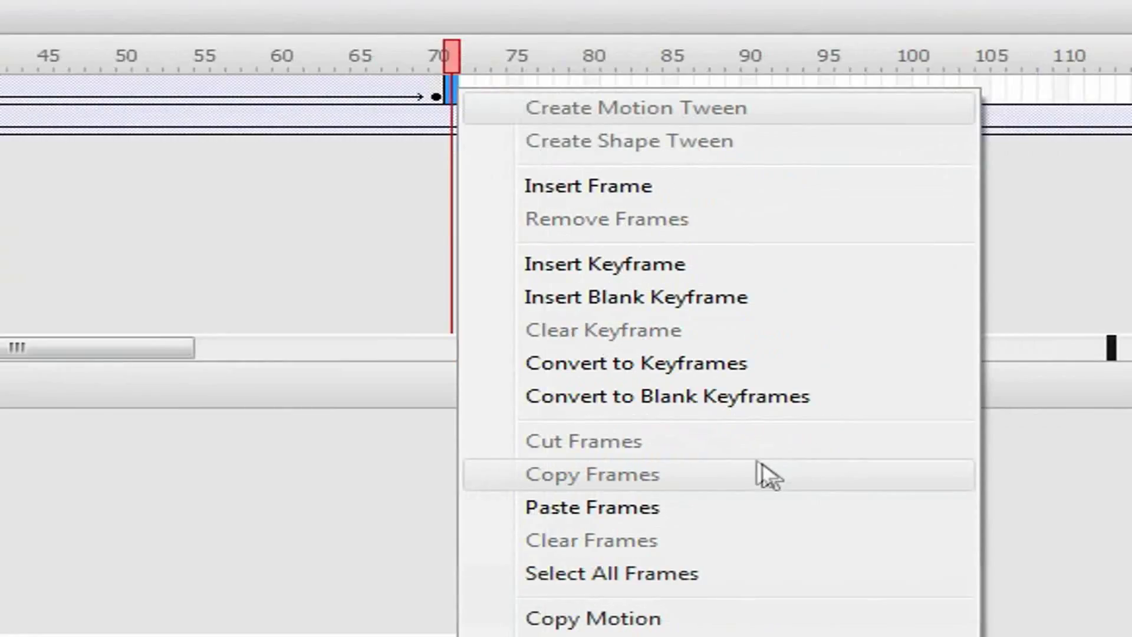
Paste the ground tween at frames 71 and 106 of Layer 2, keeping the existing library items
click(831, 584)
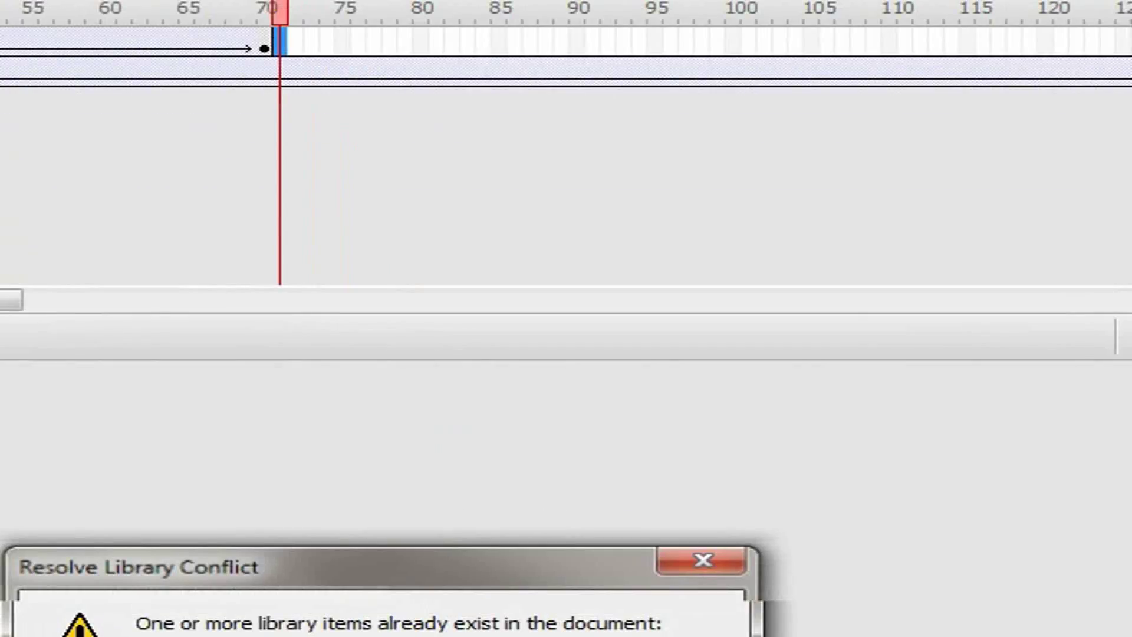
key(Return)
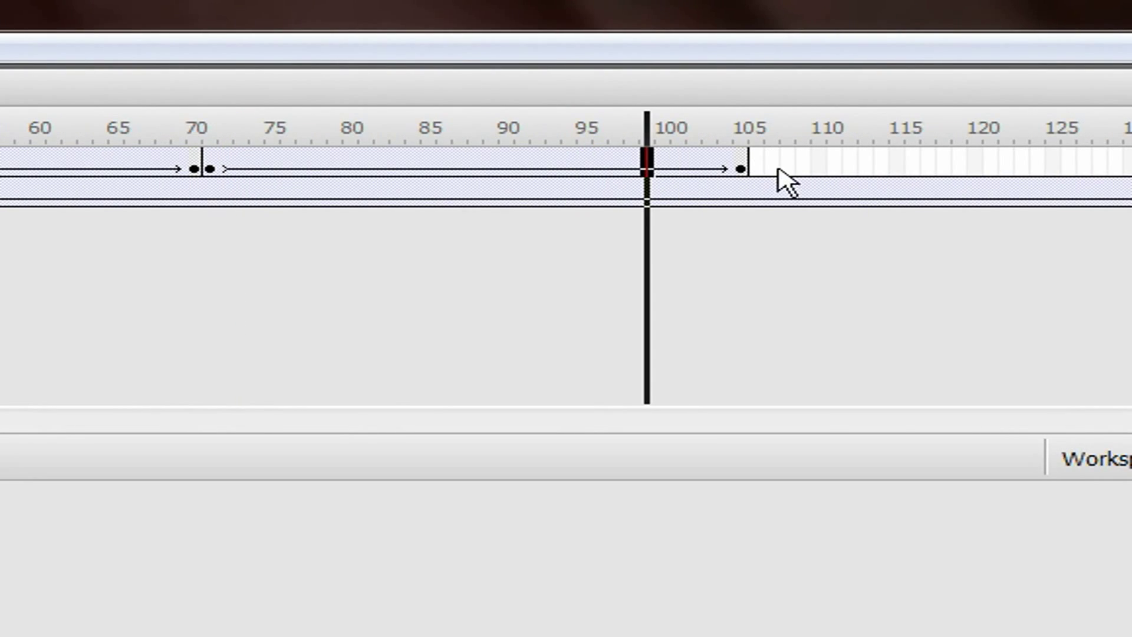
right_click(760, 170)
click(874, 581)
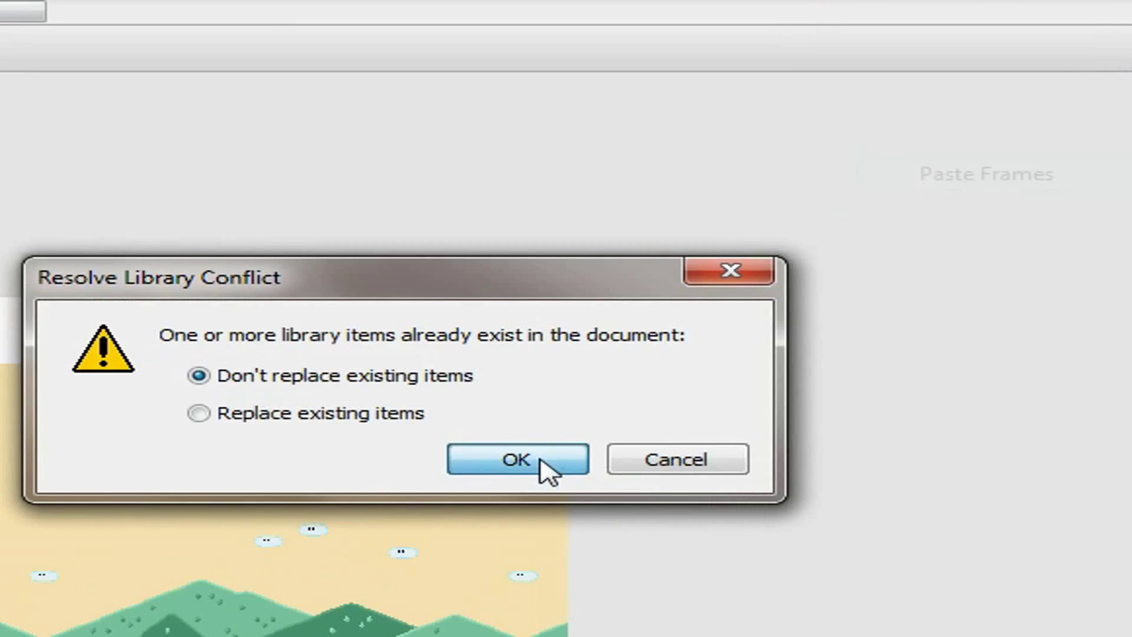
click(448, 507)
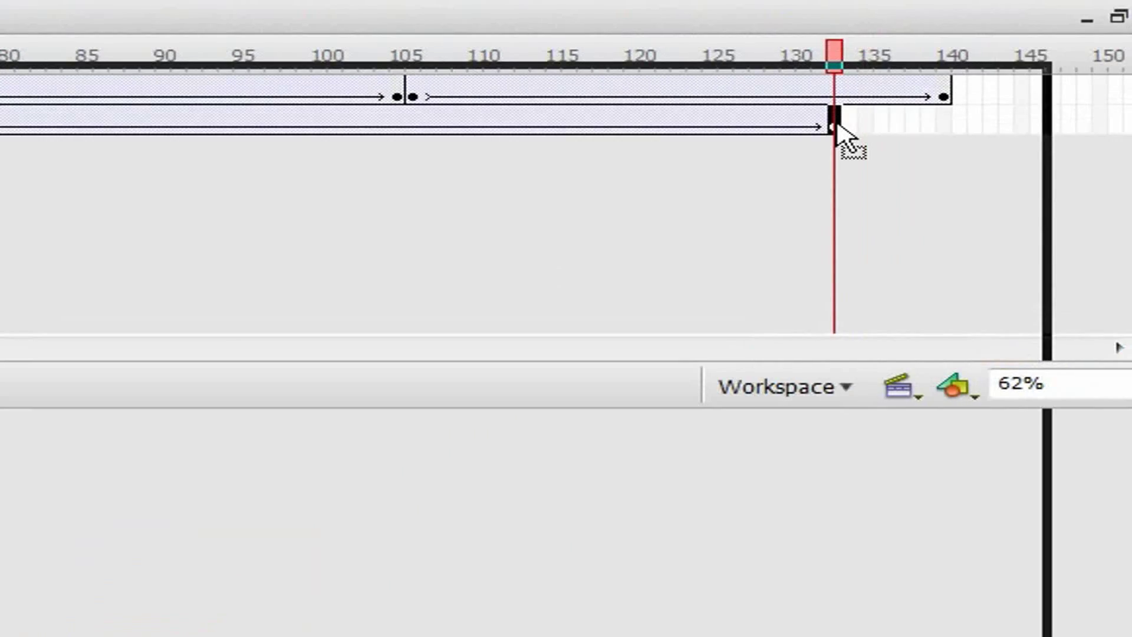
Shift the background layer's last keyframe toward frame 140 and paste the copied frames once more without replacing library items
drag(836, 124, 846, 125)
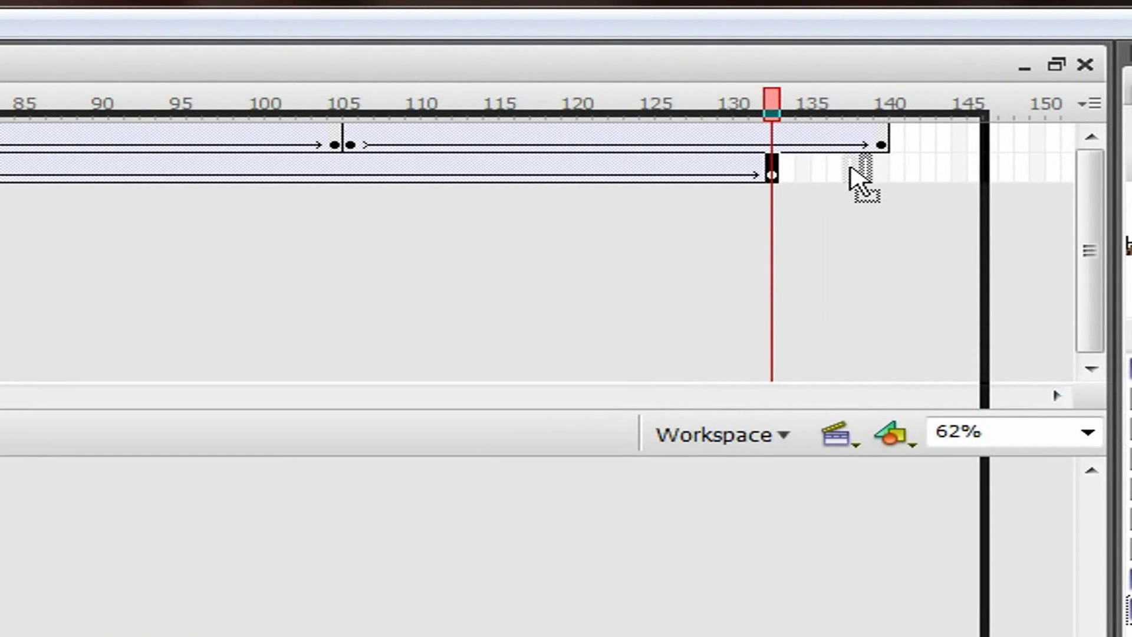
drag(850, 169, 848, 193)
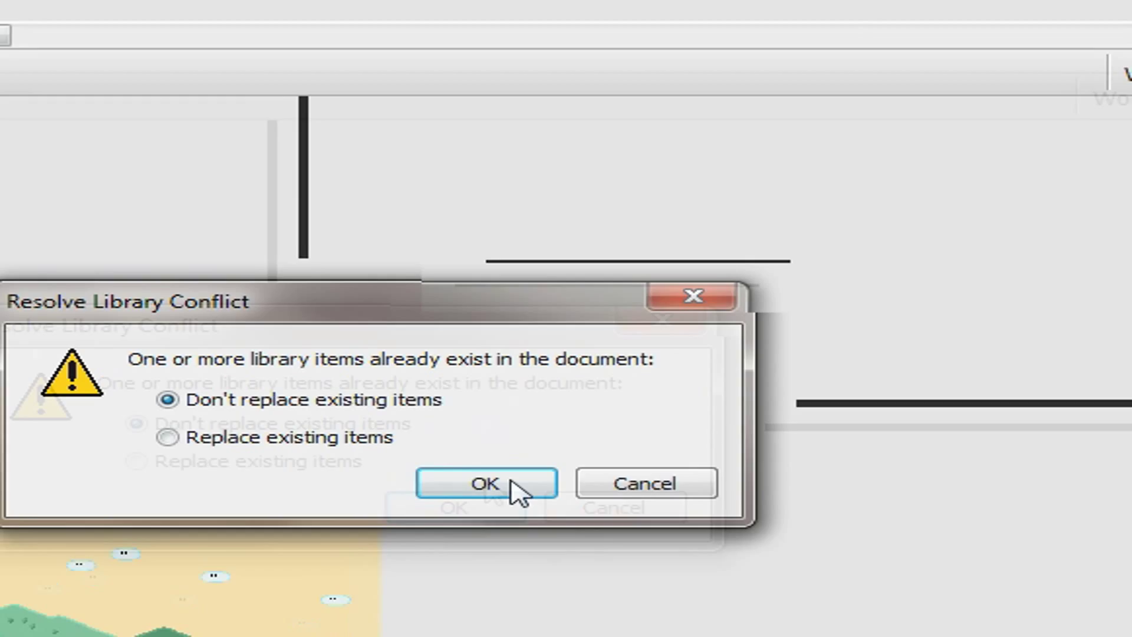
click(488, 503)
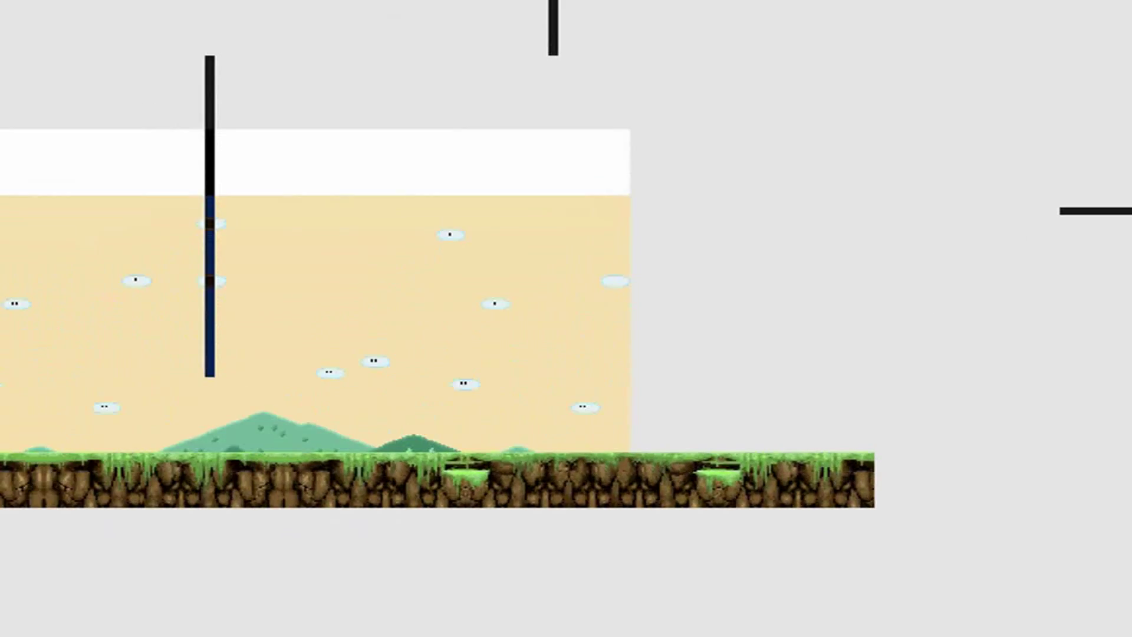
Test the movie with the repeated ground tweens, and select the pasted Layer 2 frames from frame 36 onward
key(ctrl+Return)
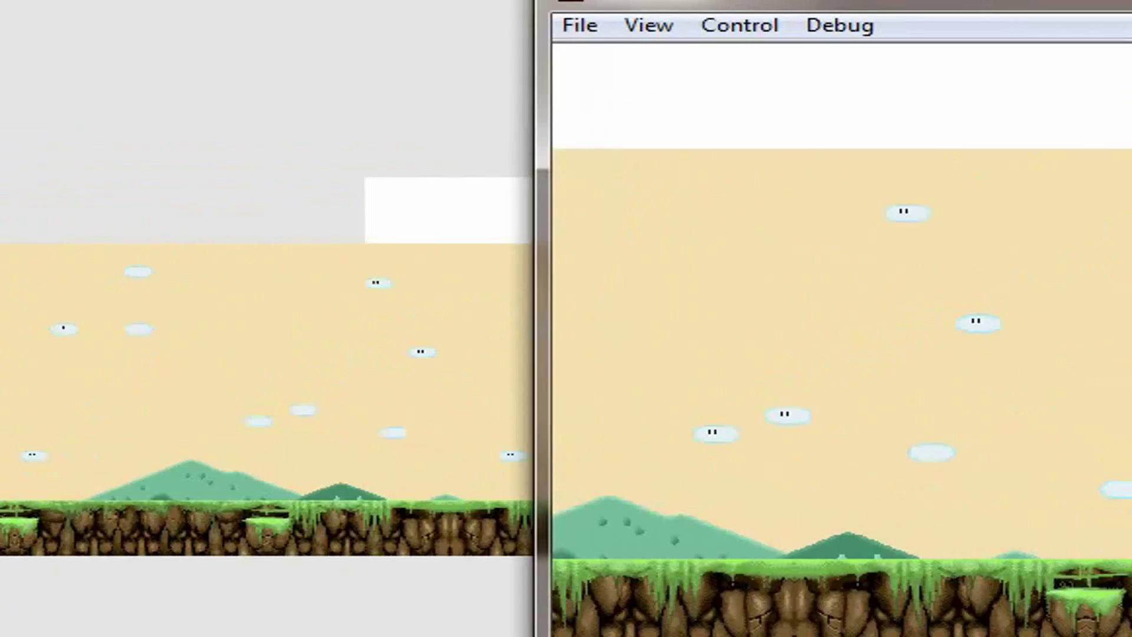
right_click(841, 344)
click(725, 413)
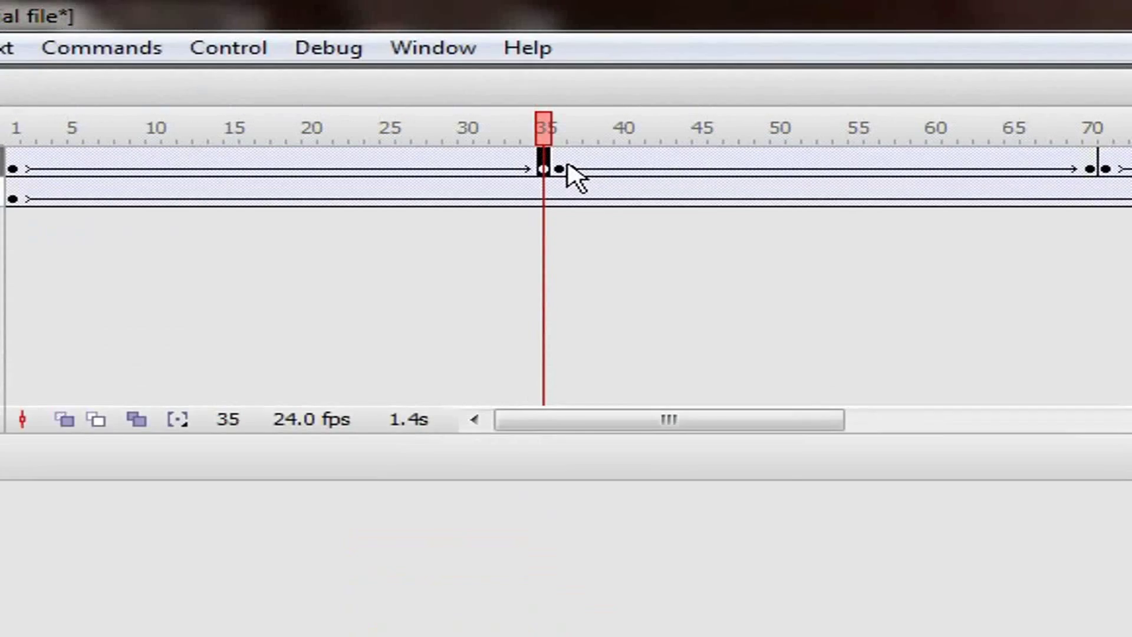
drag(560, 166, 1131, 168)
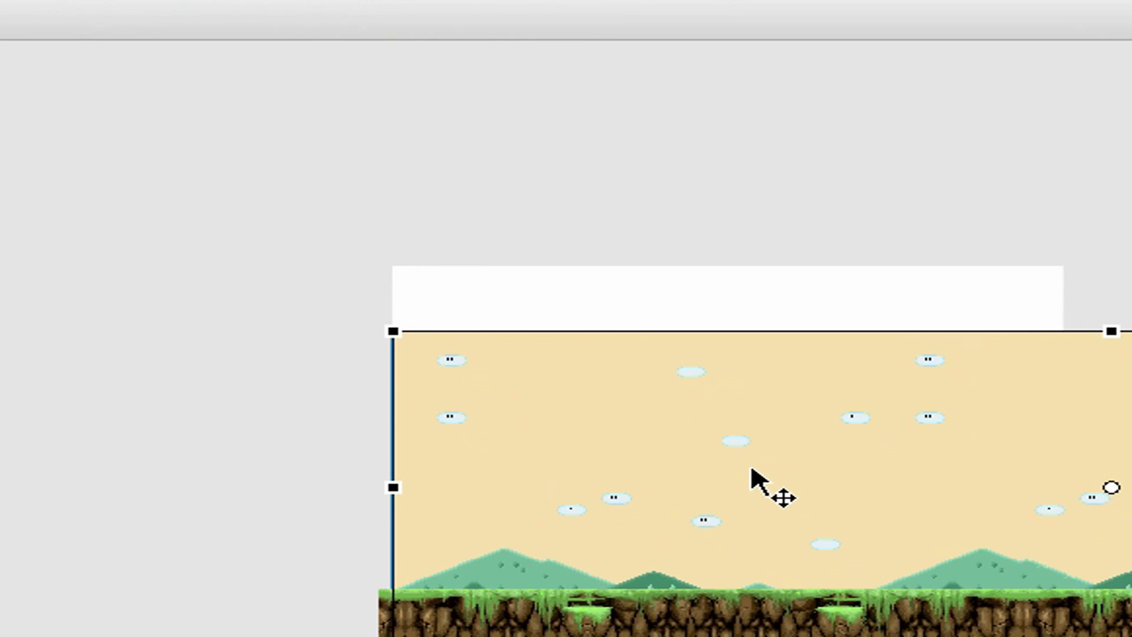
Move the background up so its hills sit directly behind the top edge of the grassy ground
drag(734, 458, 753, 386)
drag(702, 419, 699, 419)
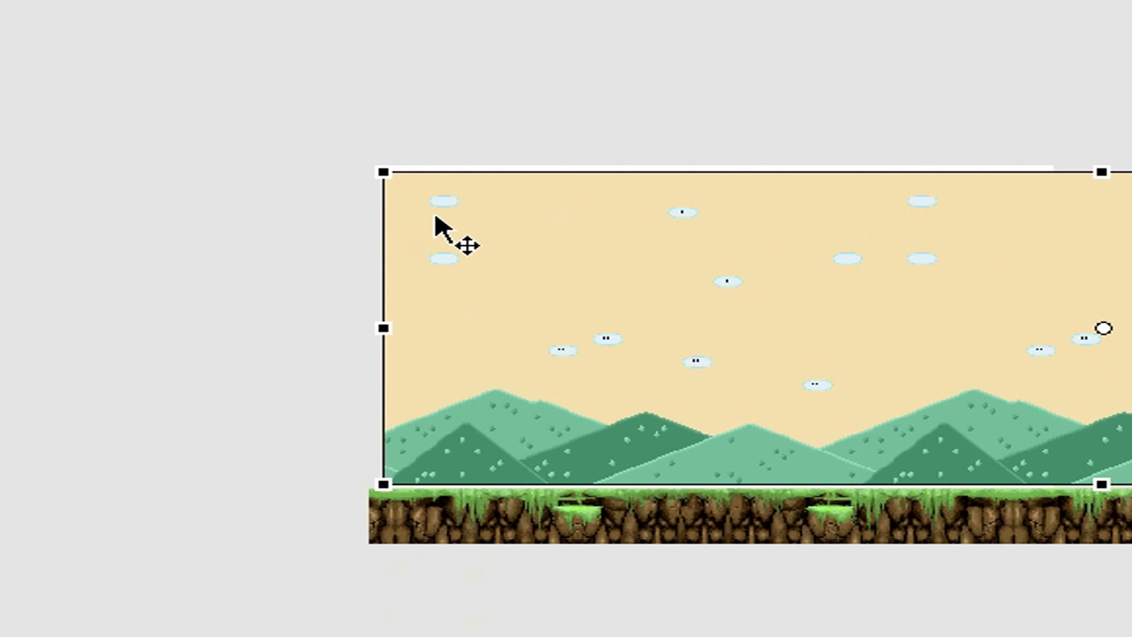
drag(475, 266, 474, 267)
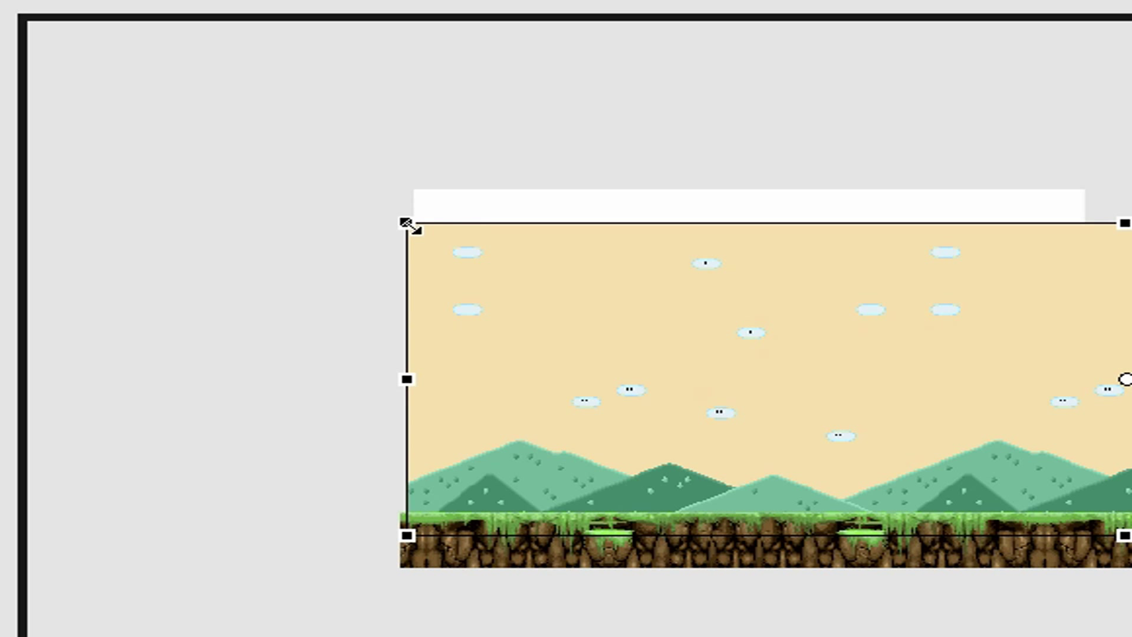
Enlarge the background proportionally with Free Transform and reposition it to cover the blank area of the stage
drag(407, 223, 564, 199)
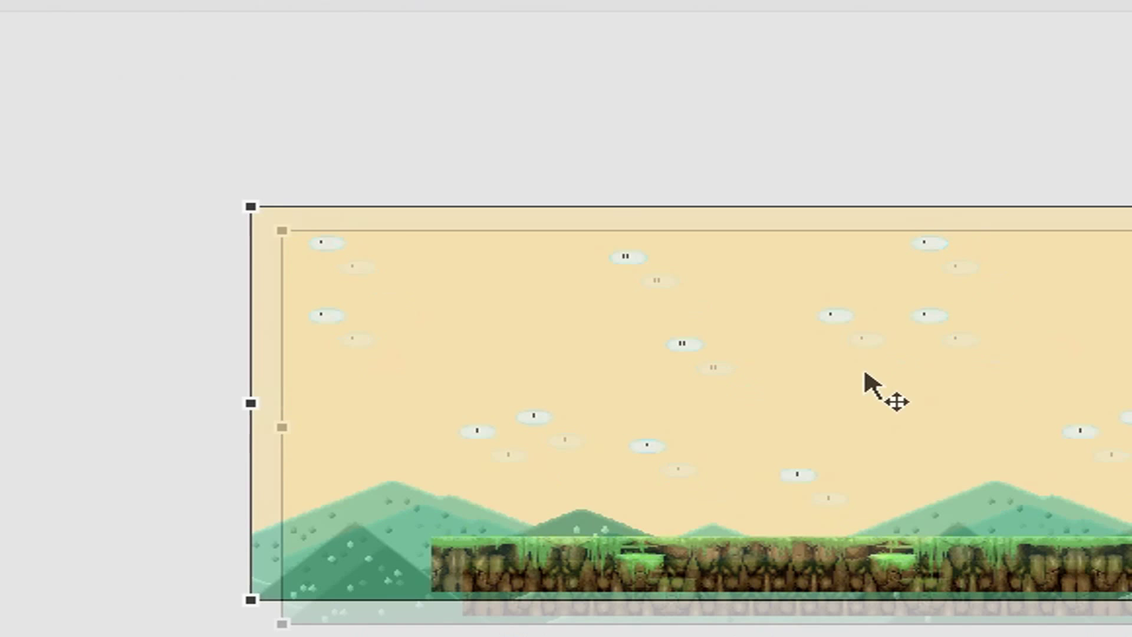
drag(576, 317, 605, 323)
click(203, 62)
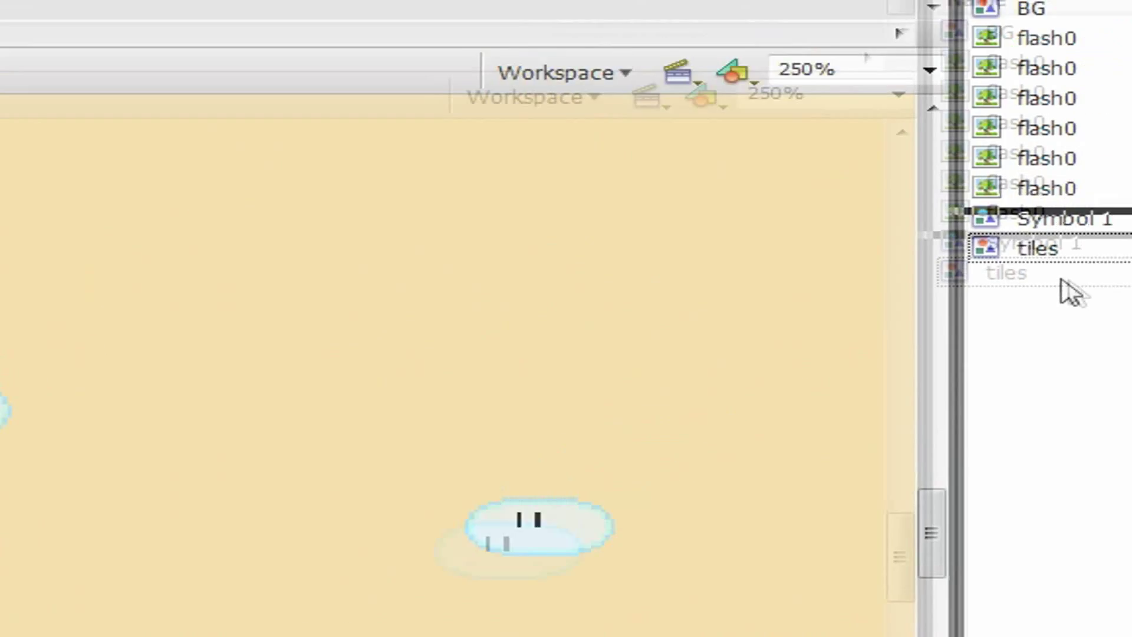
Look through the flash0 bitmaps in the library for the character sprites and select the fourth one
click(1051, 199)
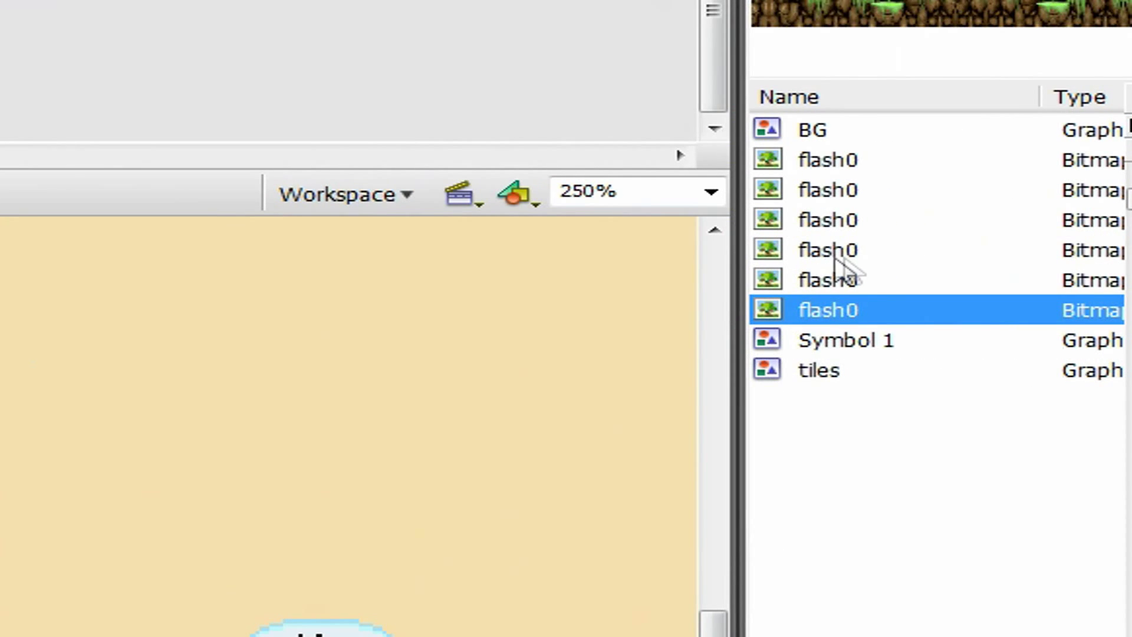
click(835, 255)
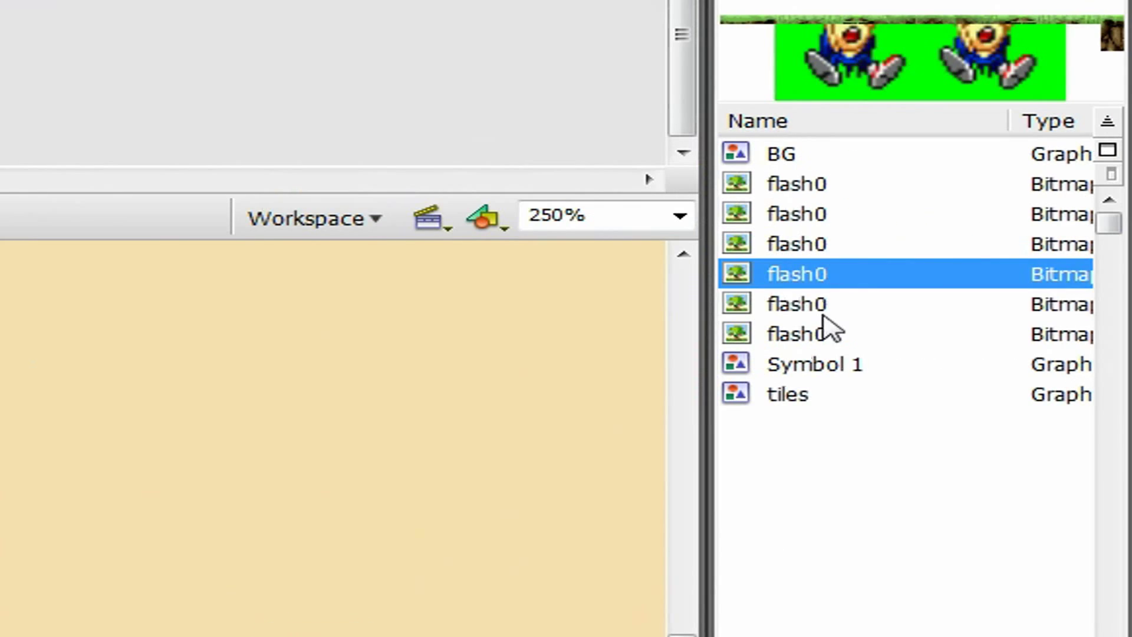
click(853, 278)
click(847, 192)
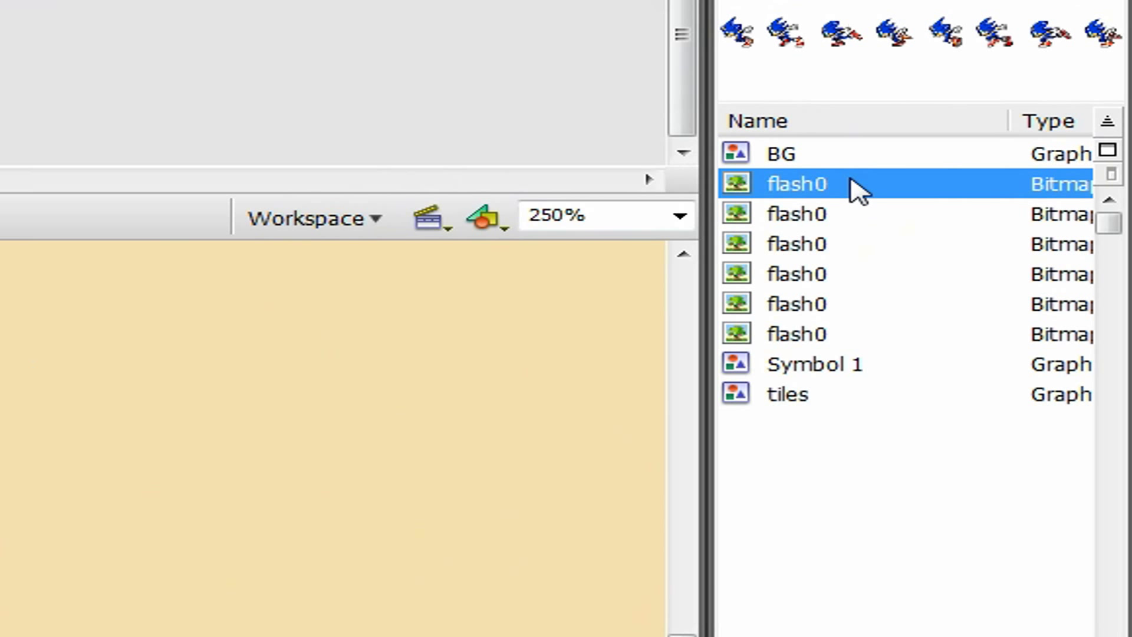
click(834, 243)
click(840, 276)
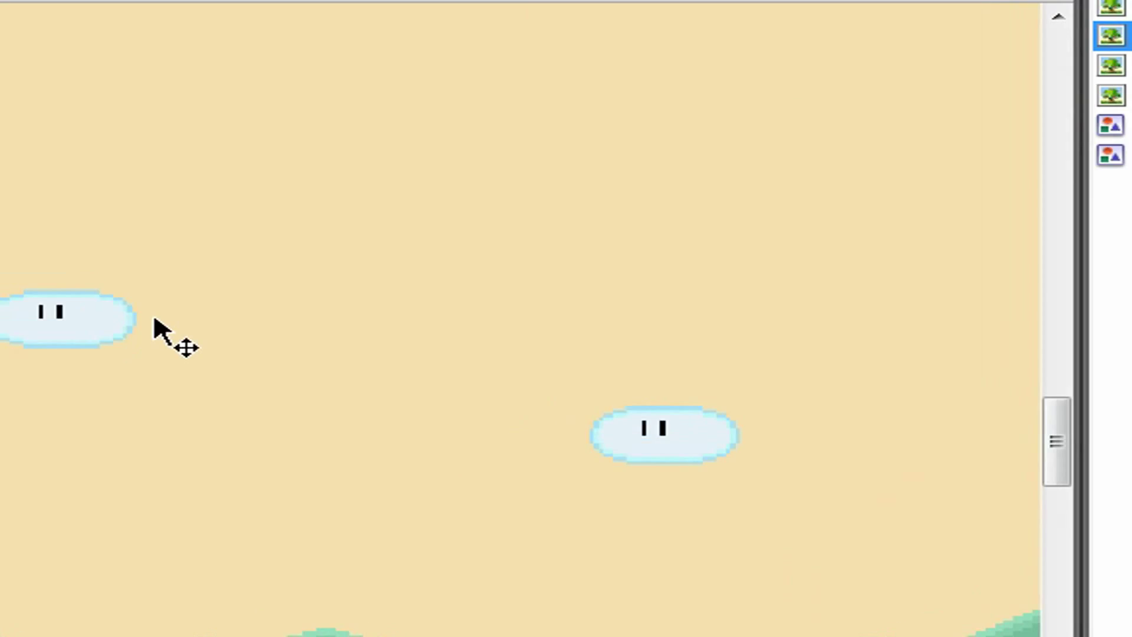
Look through the flash0 bitmaps in the library and open the properties of the hills background bitmap
click(1002, 221)
click(1000, 251)
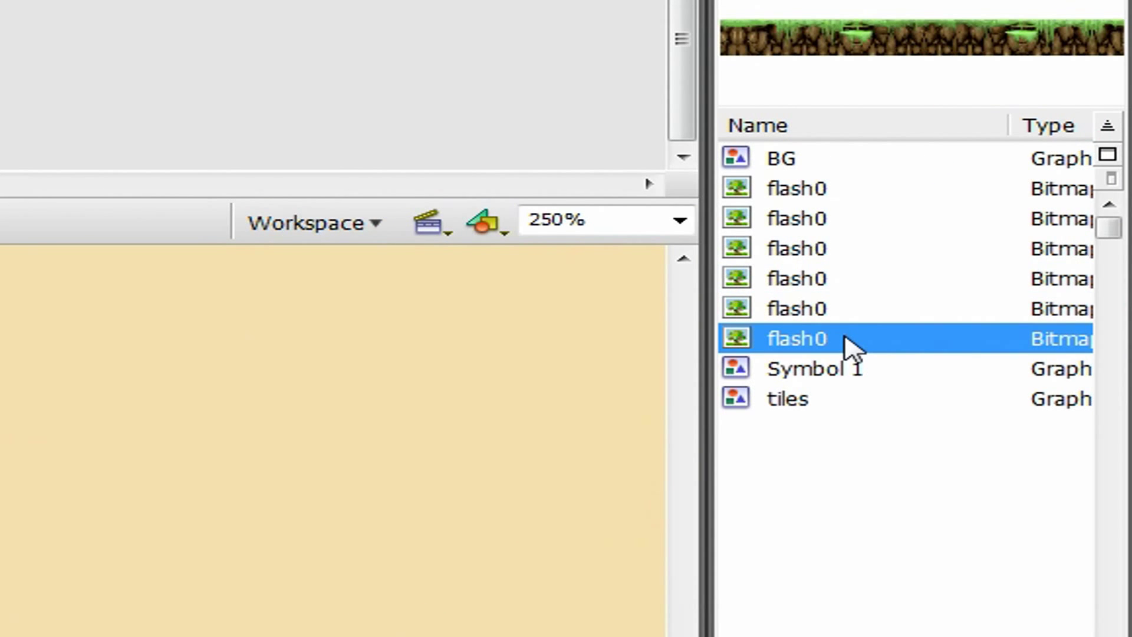
click(863, 309)
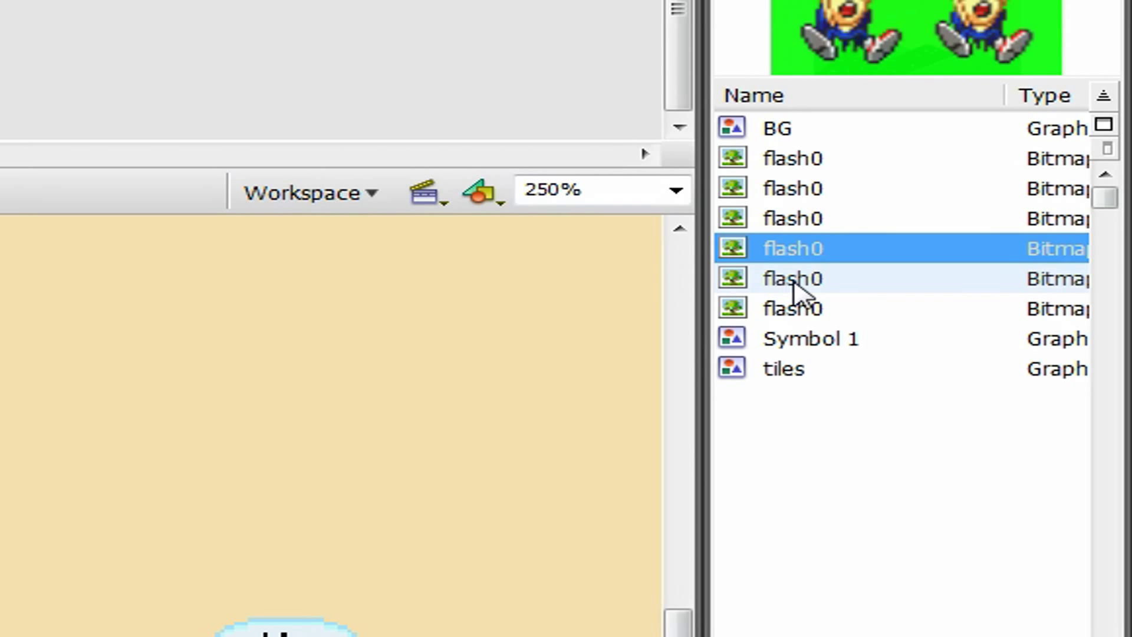
click(793, 330)
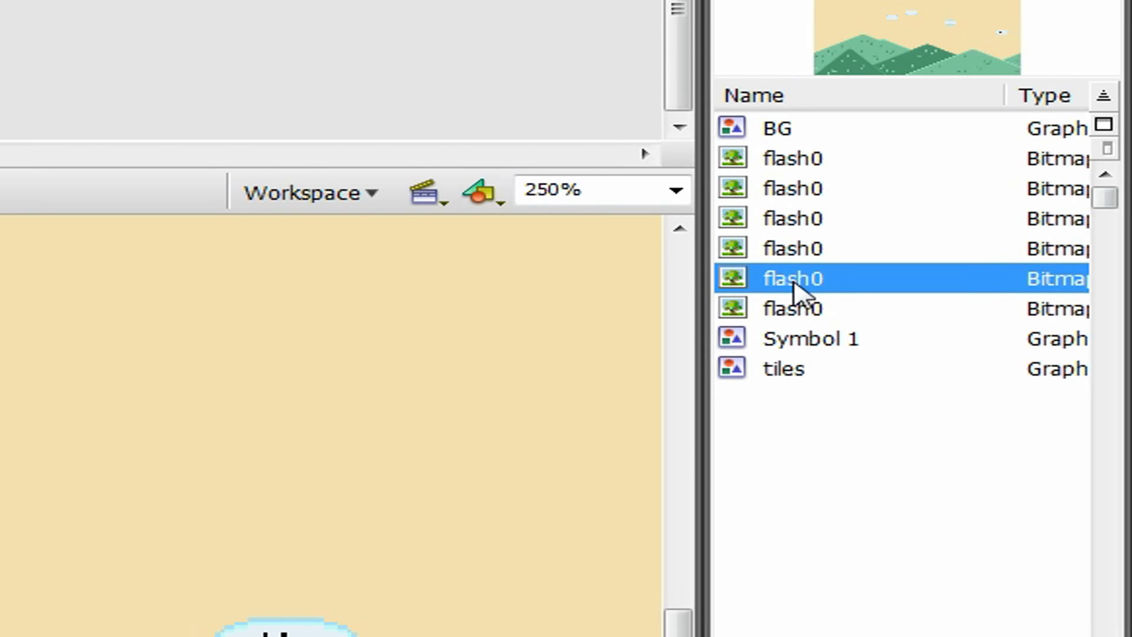
right_click(796, 289)
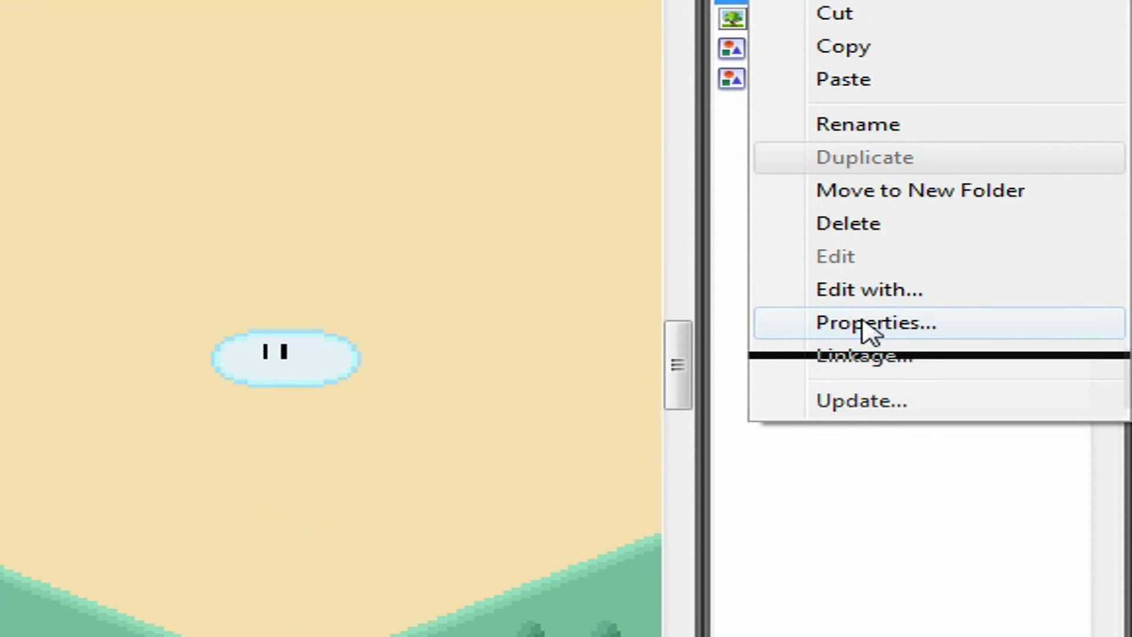
click(864, 323)
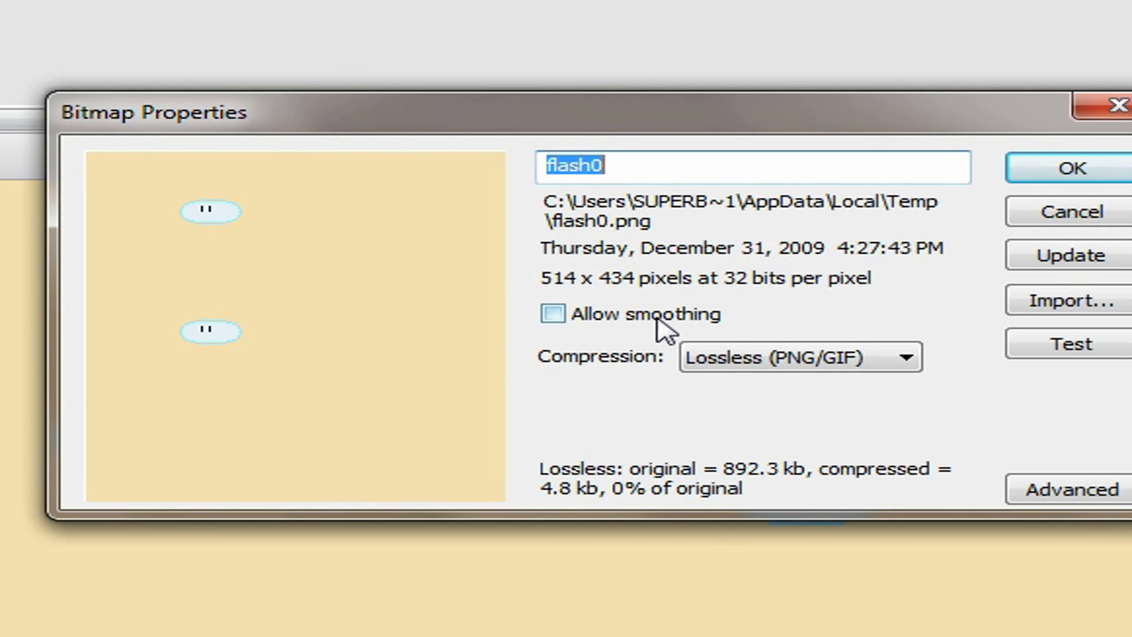
Try Photo (JPEG) compression and smoothing on the background bitmap, restore Lossless (PNG/GIF) without smoothing, and confirm
click(733, 370)
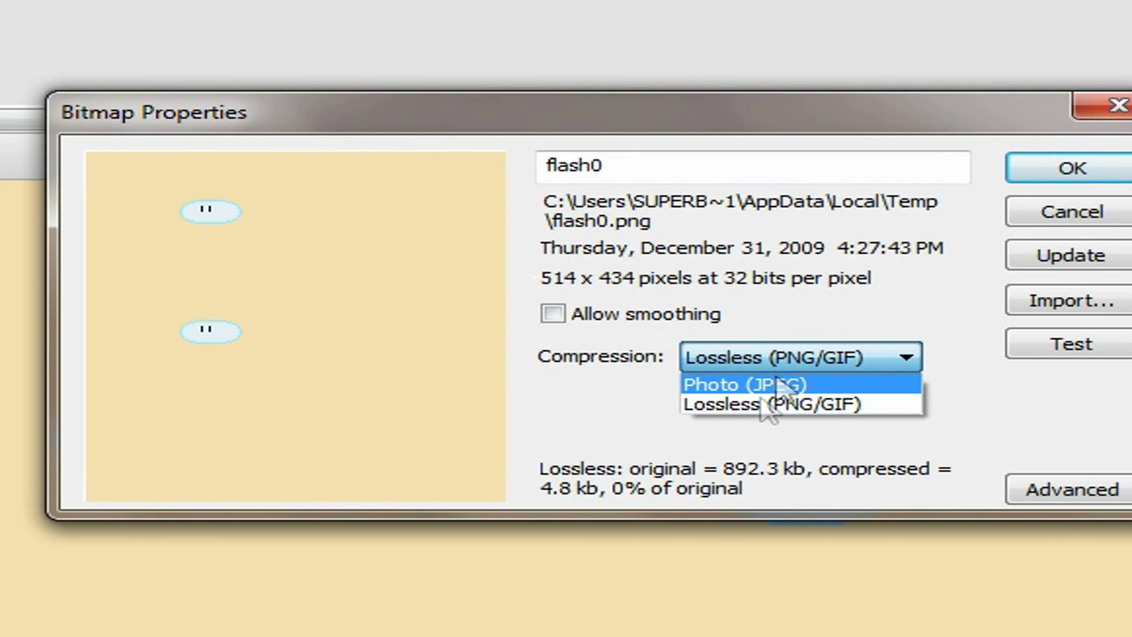
click(761, 384)
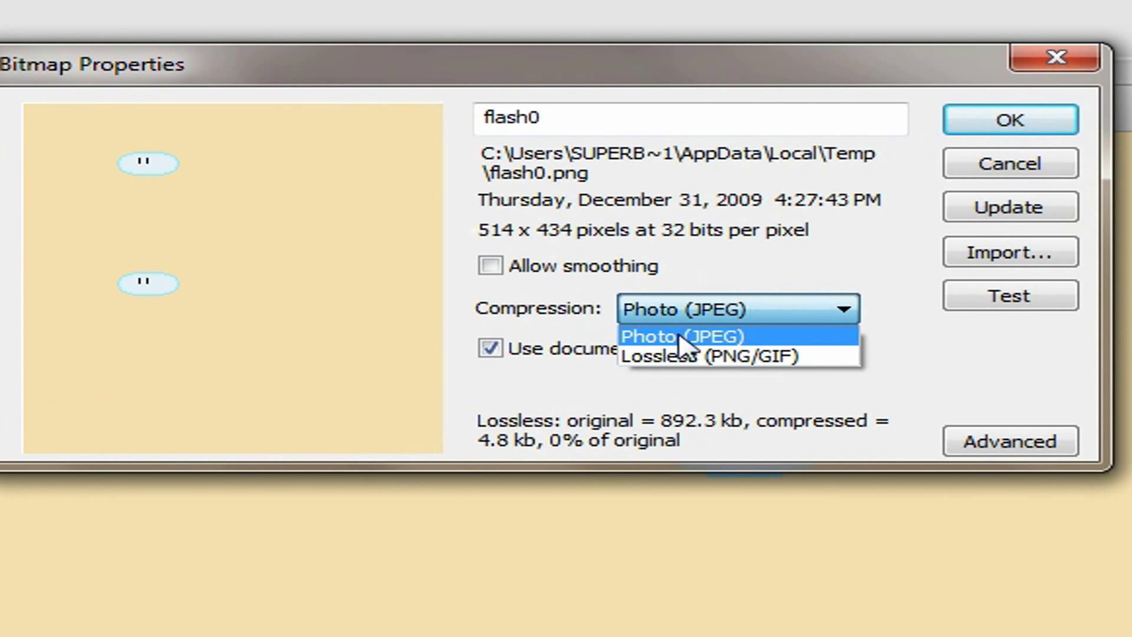
click(776, 360)
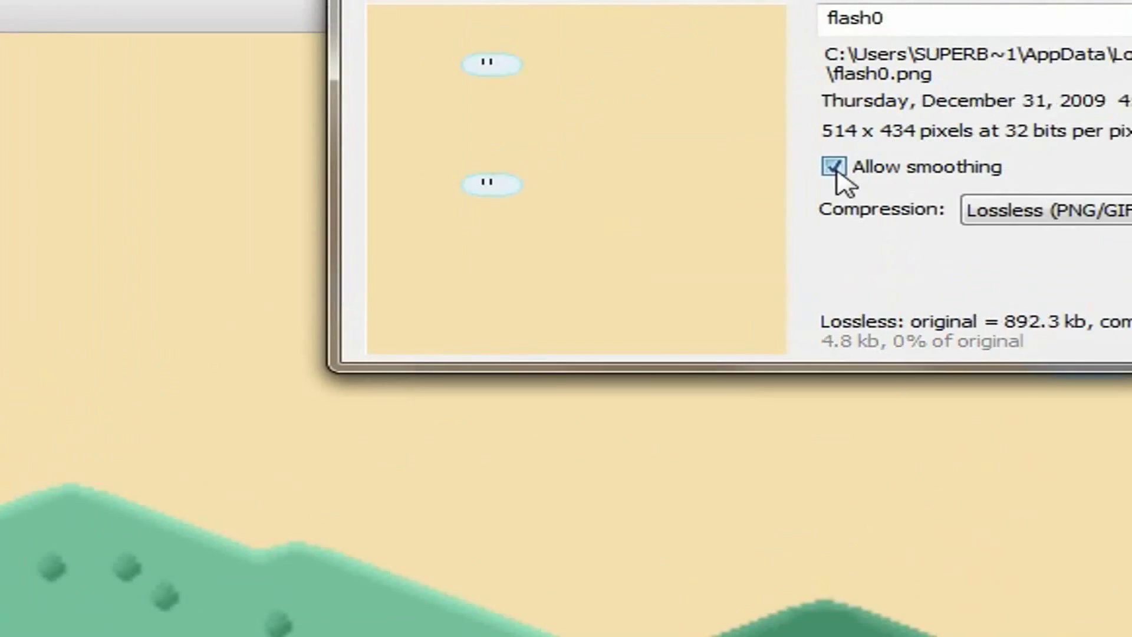
click(1021, 22)
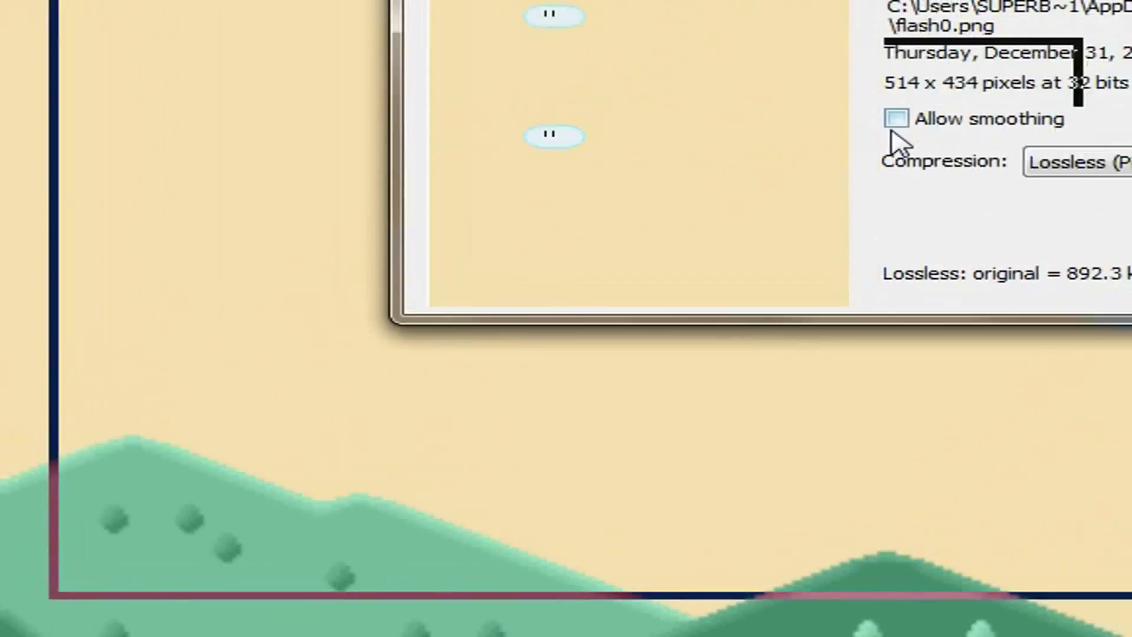
click(1052, 3)
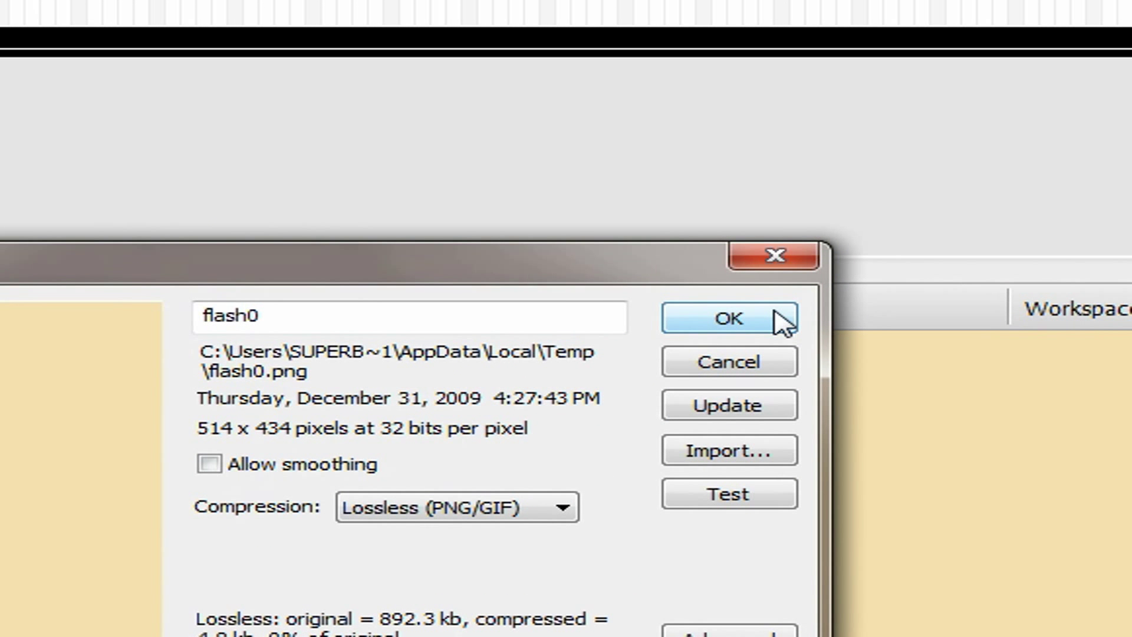
click(769, 258)
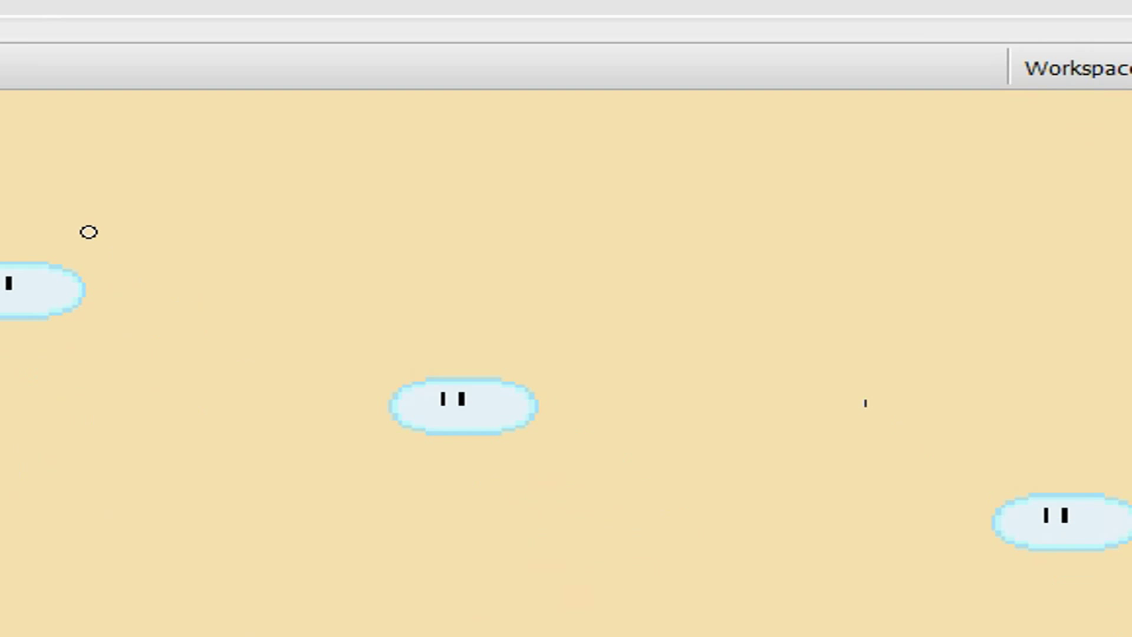
right_click(1120, 629)
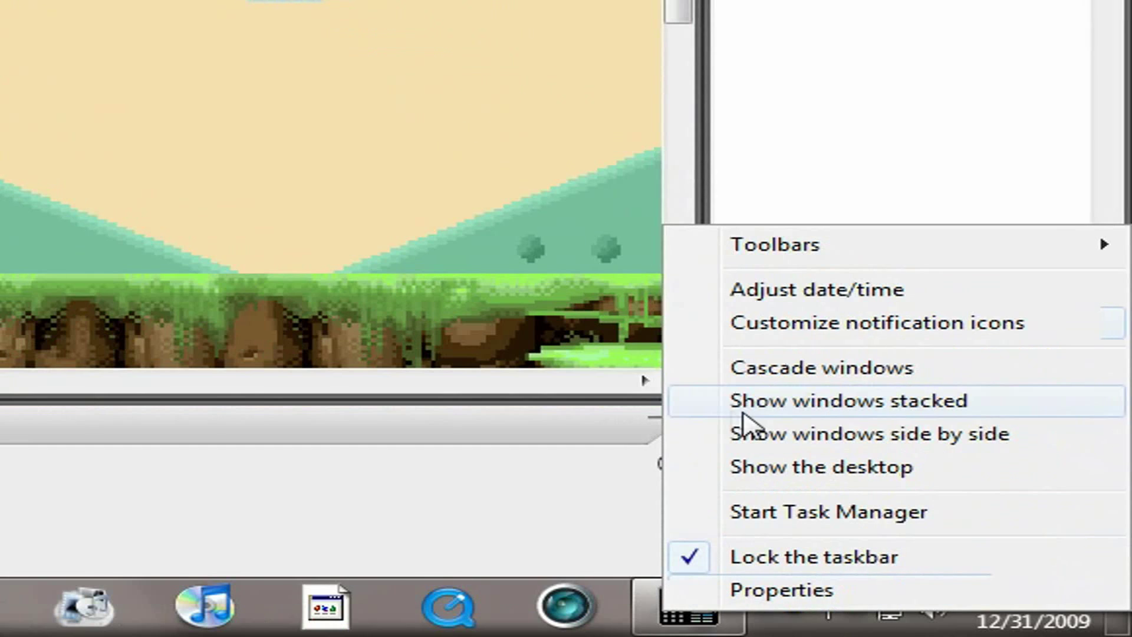
click(603, 278)
click(793, 610)
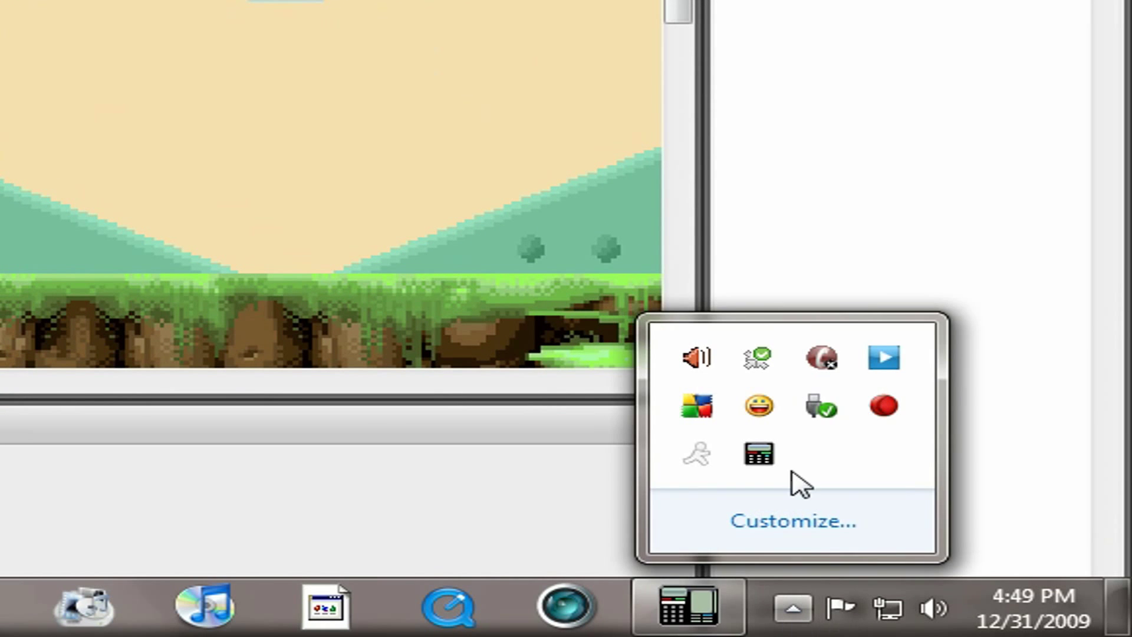
right_click(883, 405)
click(743, 194)
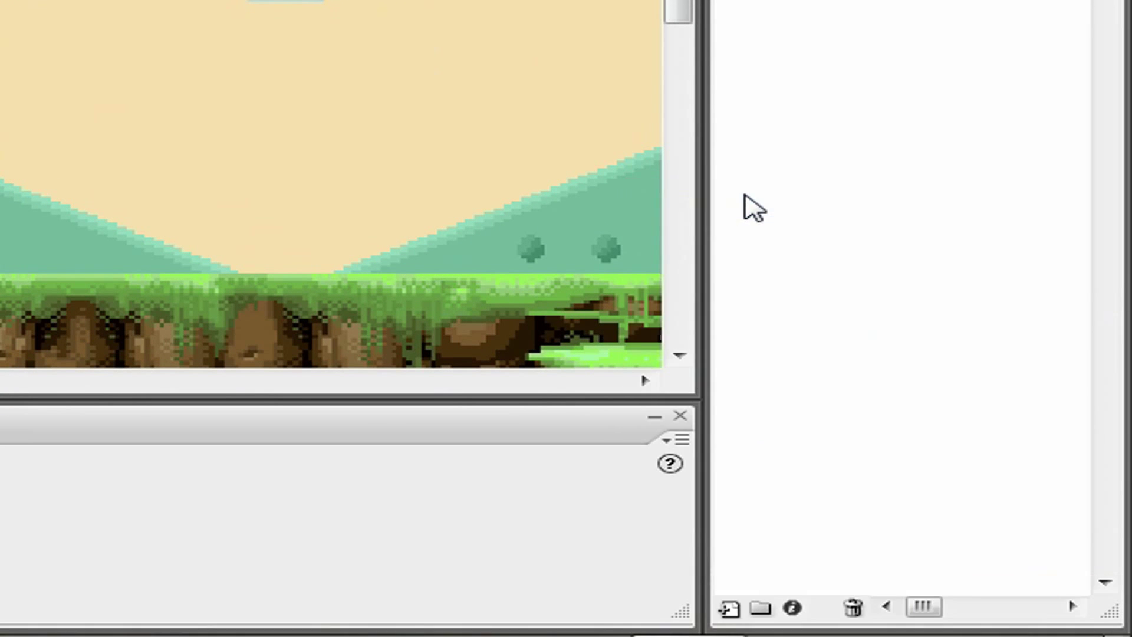
click(796, 608)
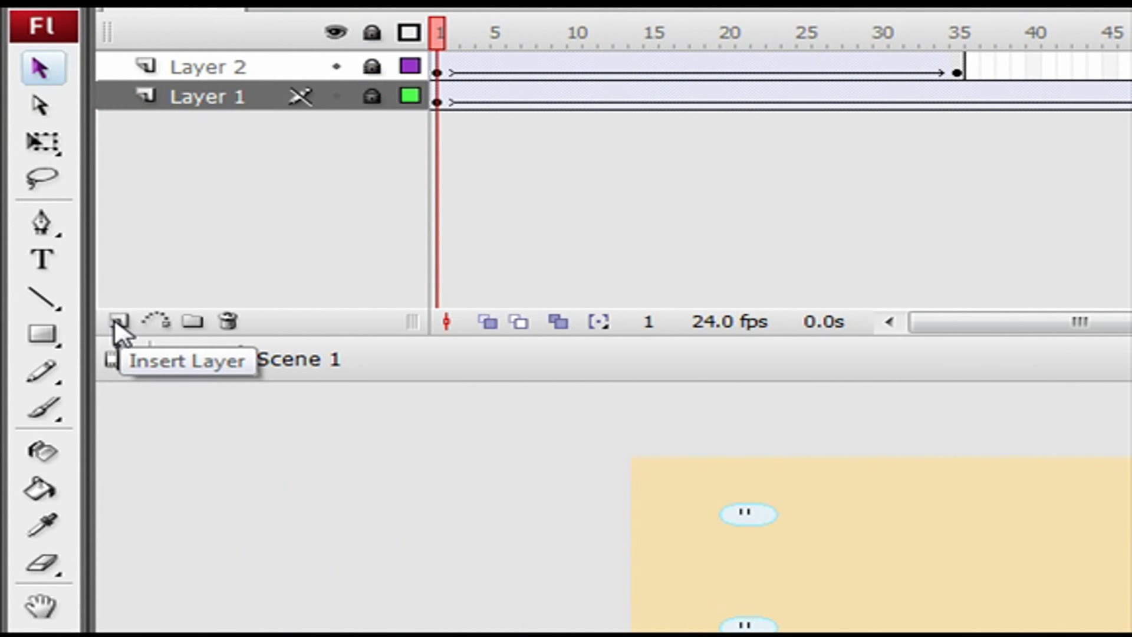
Insert a new layer above Layer 1 and place the Symbol 1 character sprite from the library on the stage
click(119, 323)
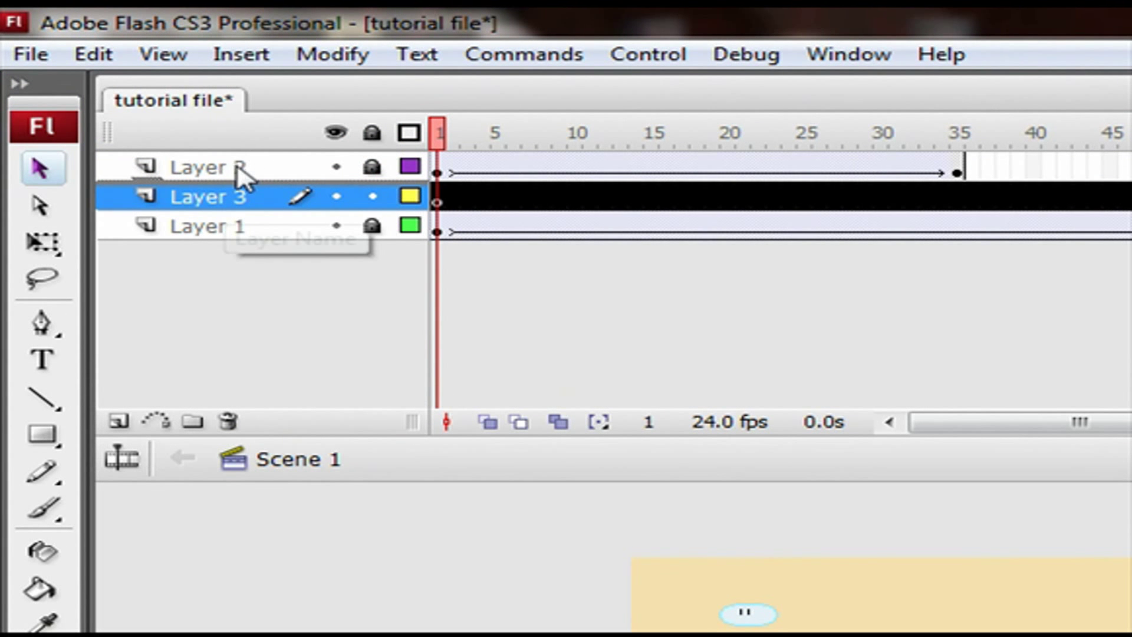
drag(241, 176, 241, 176)
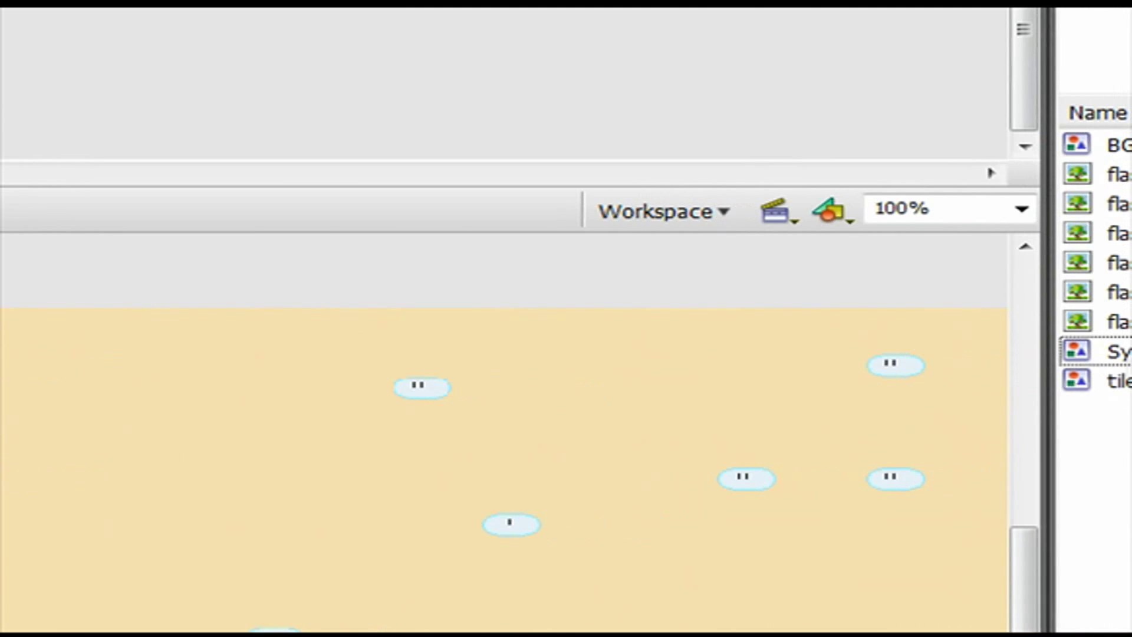
click(918, 321)
drag(769, 353, 941, 320)
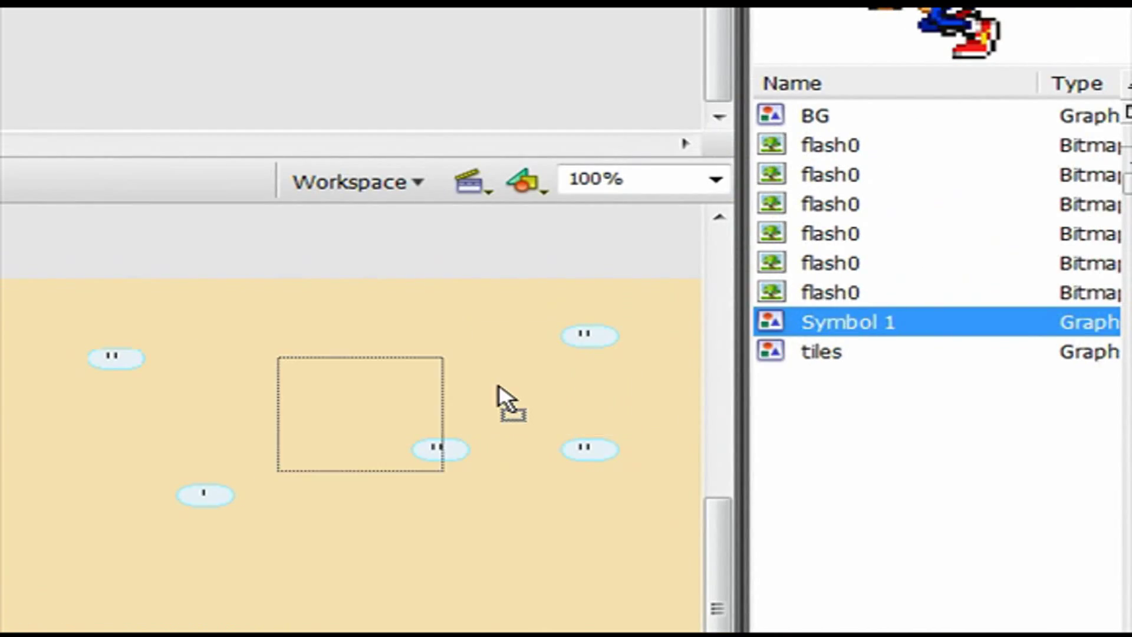
drag(497, 386, 0, 321)
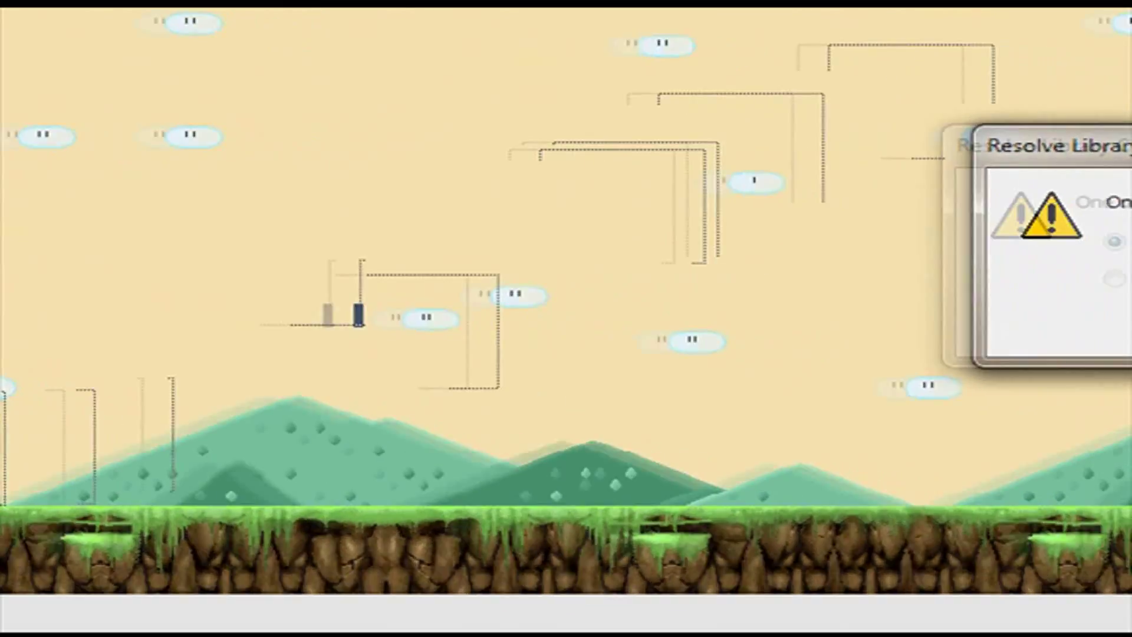
click(1061, 327)
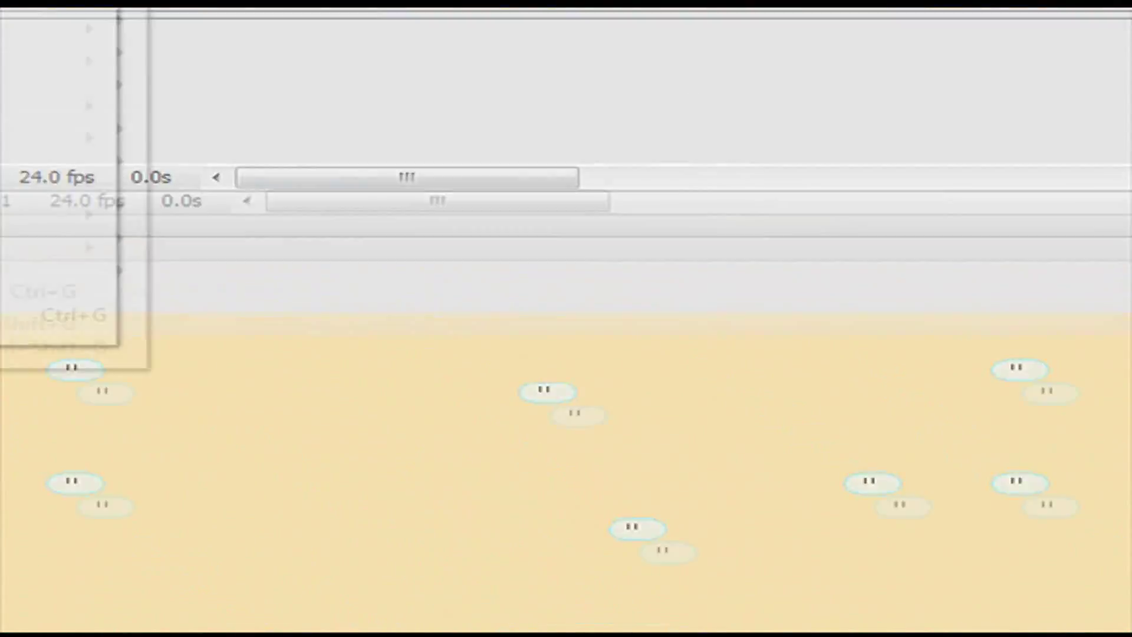
Flip the character sprite horizontally and position it over the grassy ground between the hills
mouse_move(299, 328)
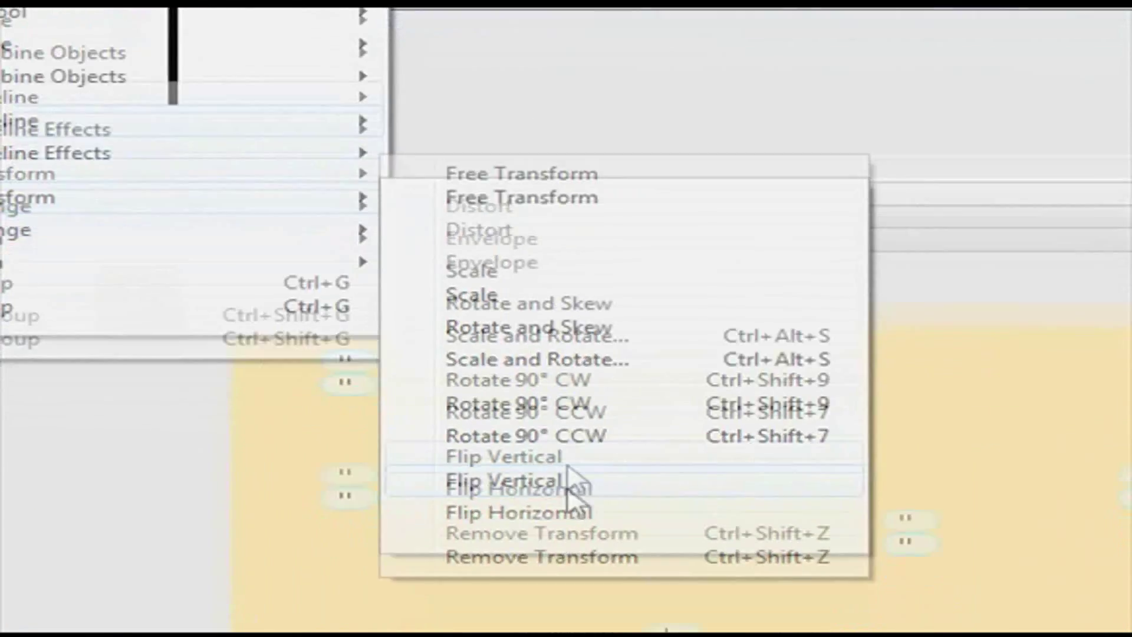
click(577, 513)
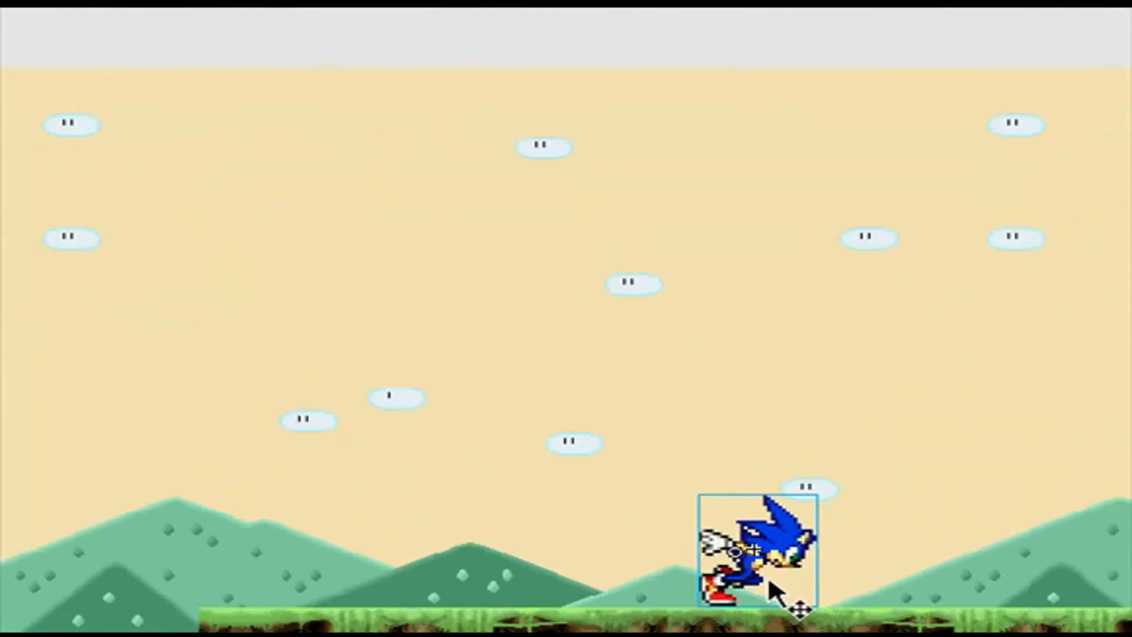
drag(756, 536, 679, 536)
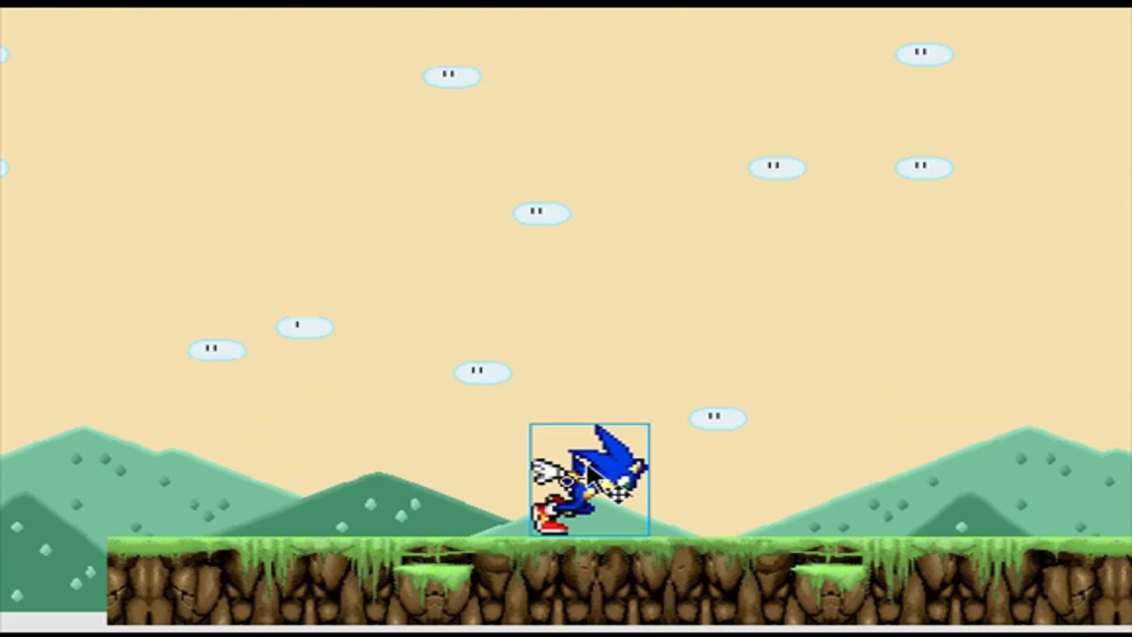
Nudge the character sprite down in small increments until its shoe sole rests exactly on the grass edge
key(z)
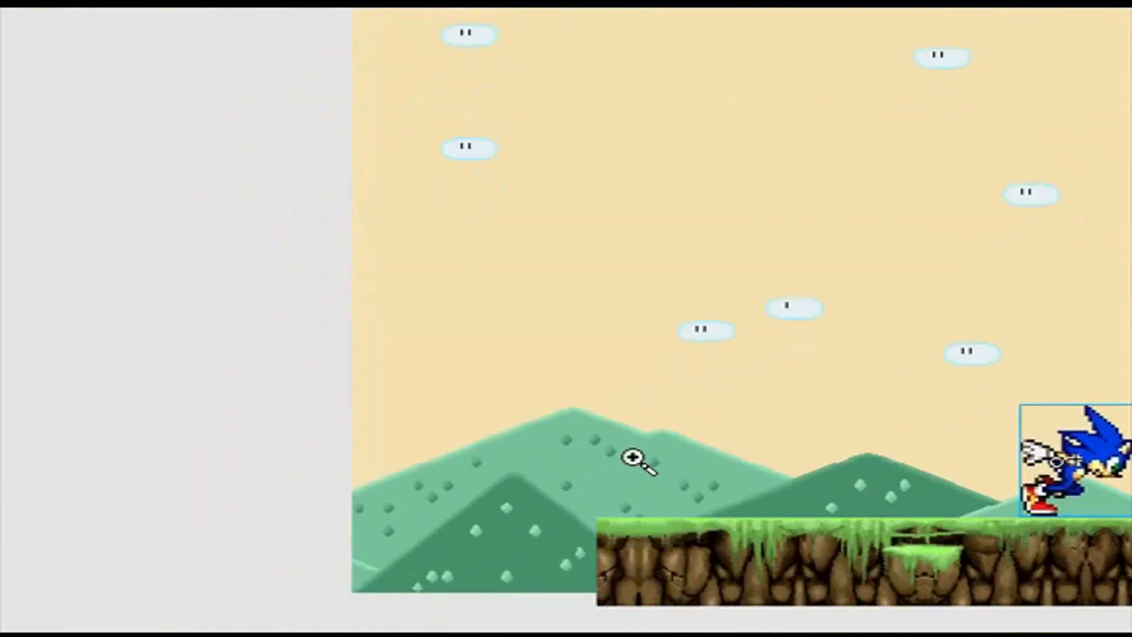
click(921, 371)
click(896, 197)
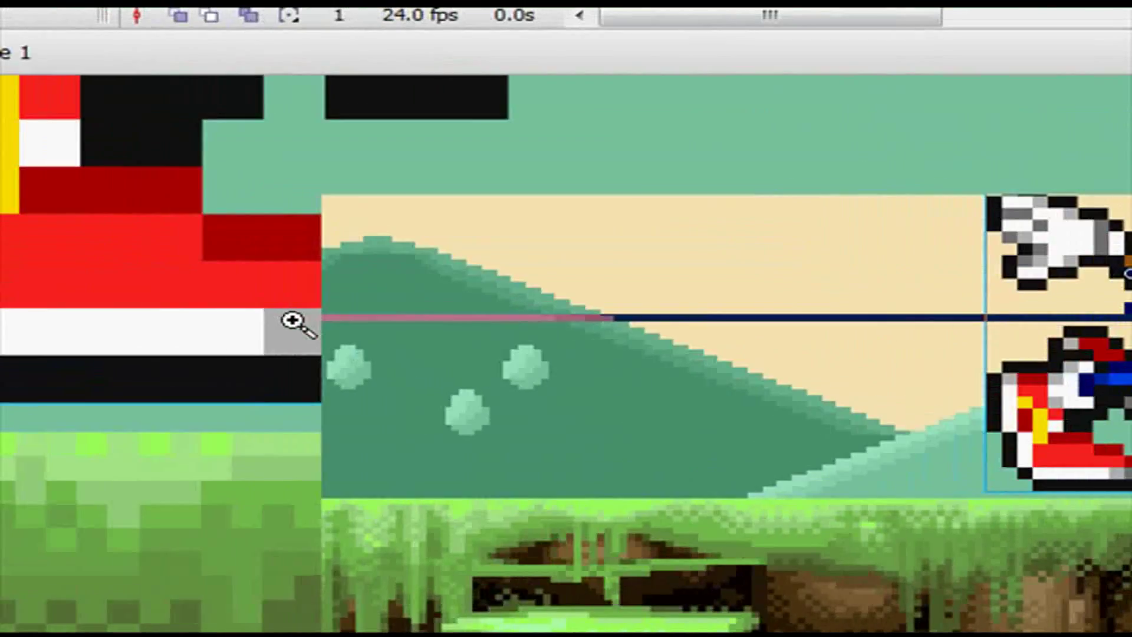
click(293, 323)
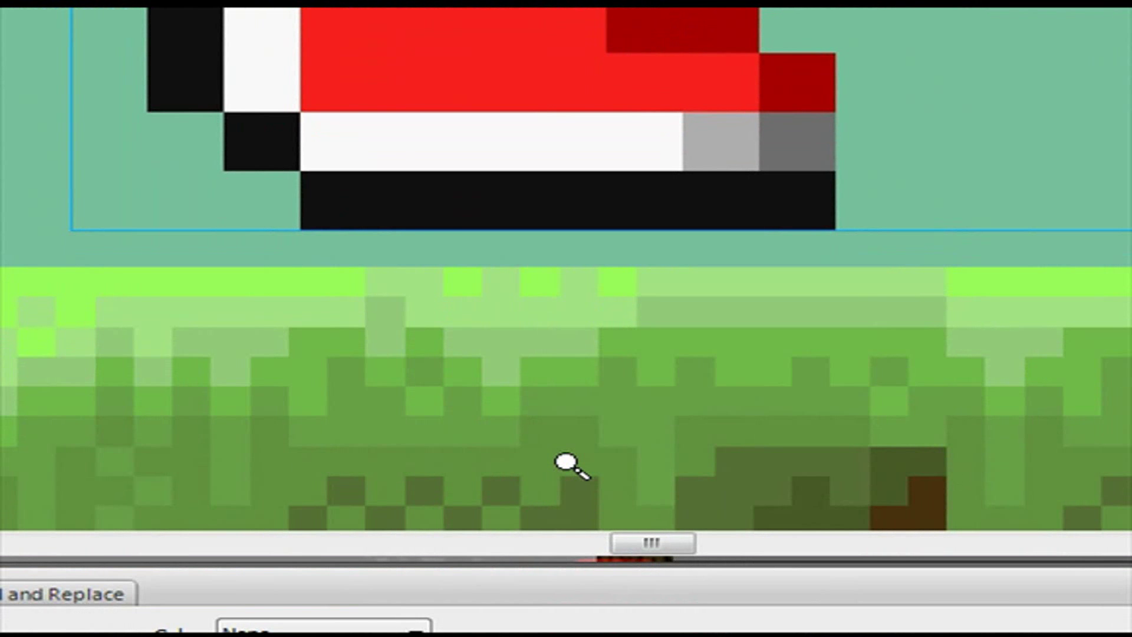
key(Down)
key(Down)
key(Down)
key(Down)
key(Down)
key(Down)
key(Down)
key(Down)
key(Down)
key(Down)
key(Down)
key(Down)
key(Down)
key(Down)
key(Down)
key(Down)
key(Down)
key(Down)
key(Down)
key(Down)
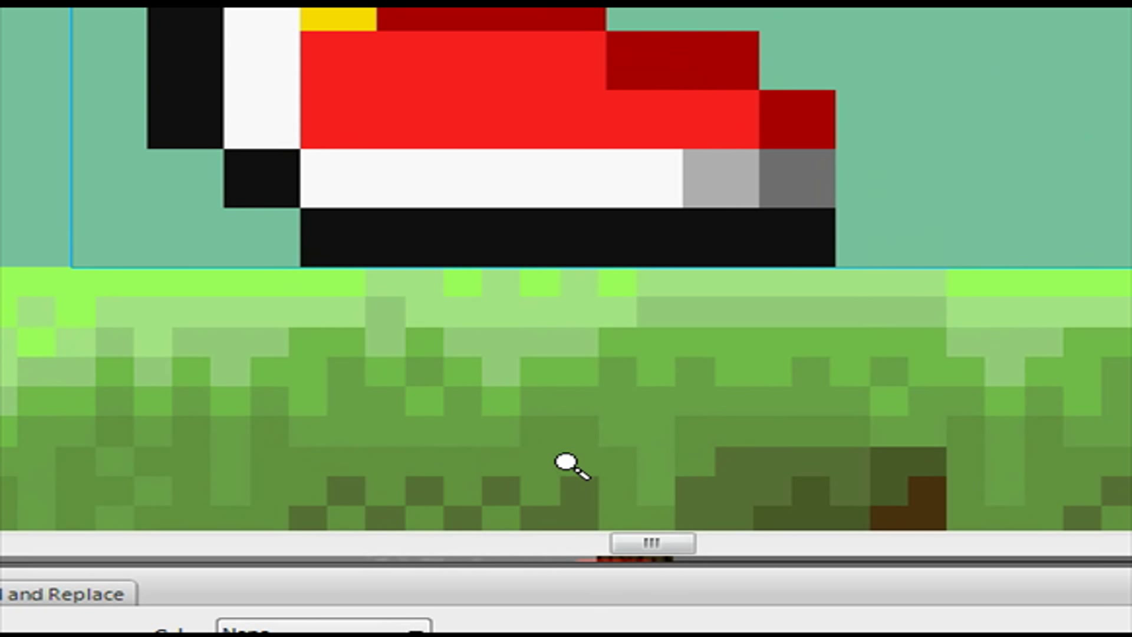
Test the movie with the character in the scrolling scene and close the preview
key(ctrl+minus)
key(ctrl+minus)
key(ctrl+minus)
key(ctrl+minus)
key(z)
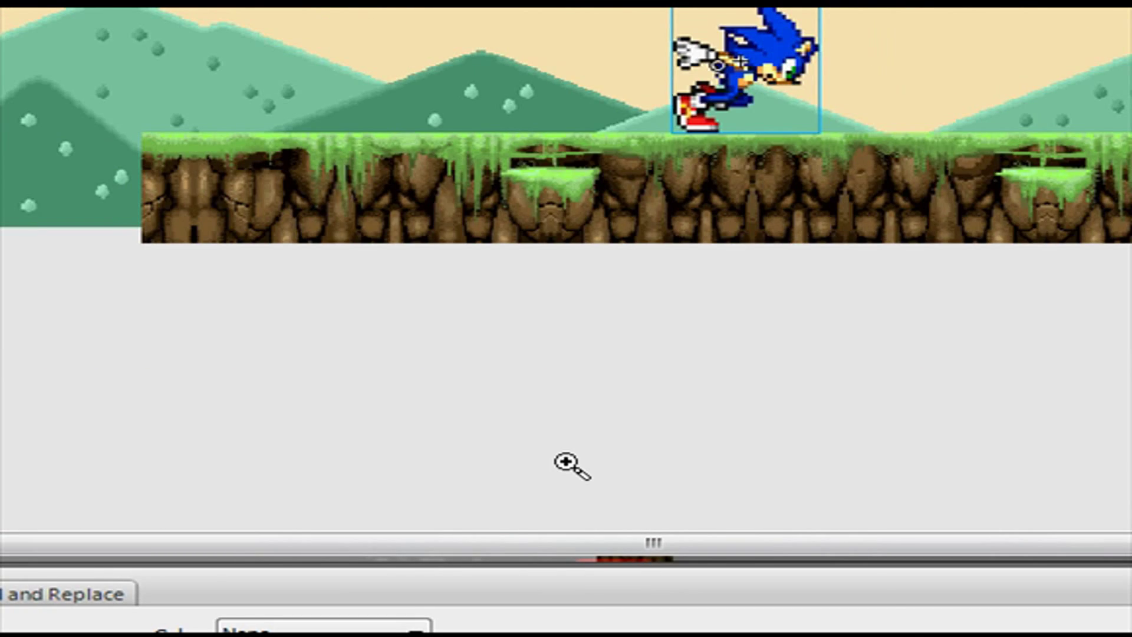
scroll(907, 329, up, 3)
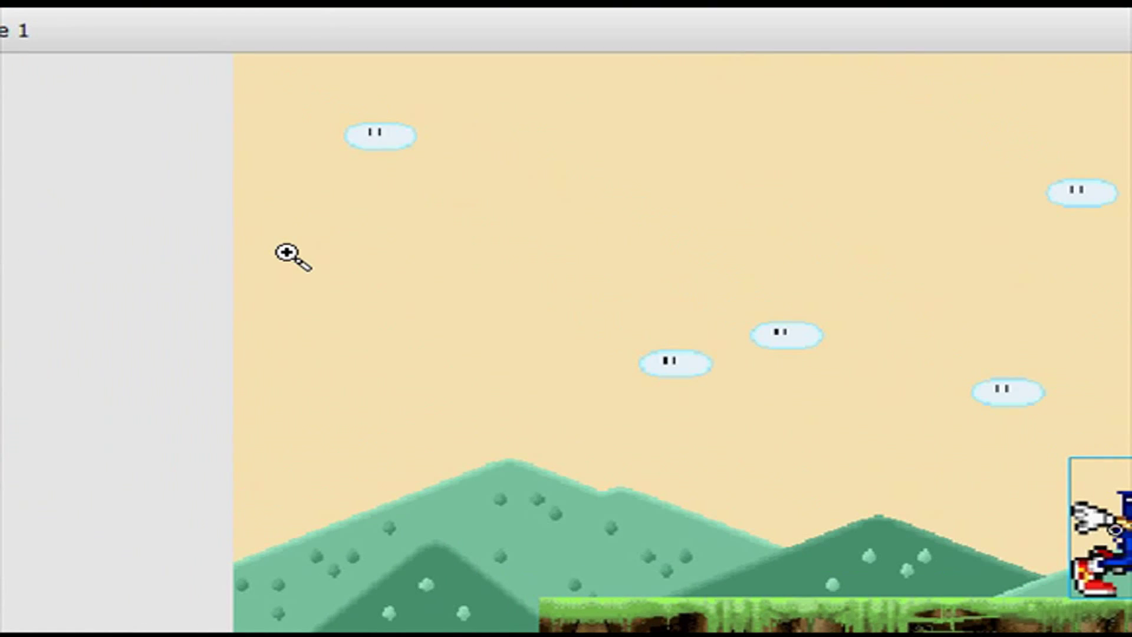
key(ctrl+Return)
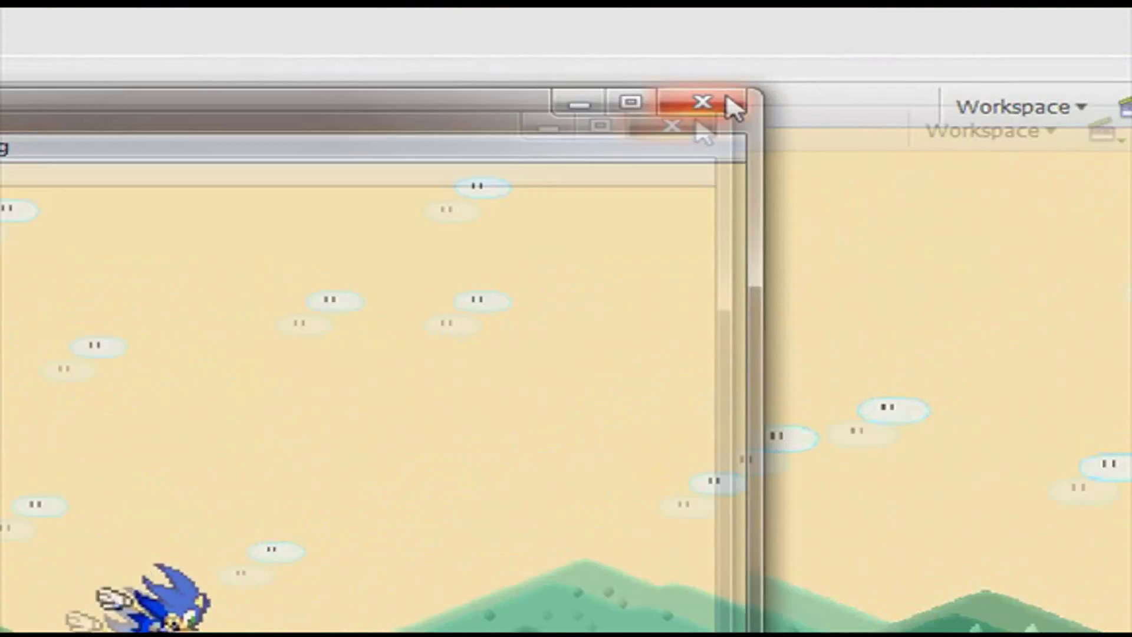
click(725, 103)
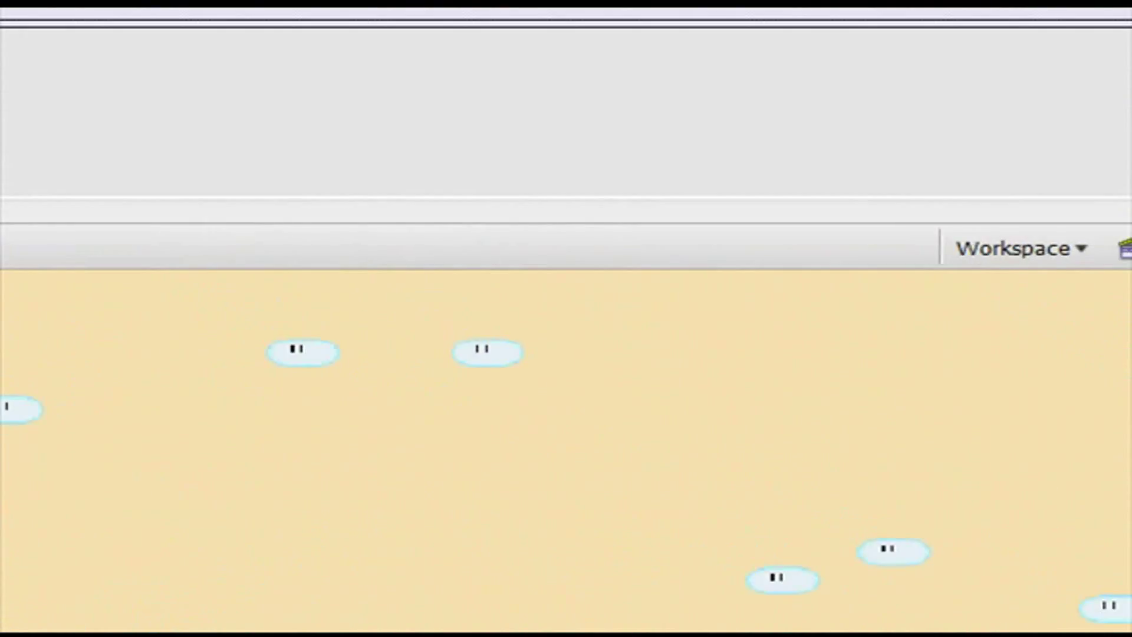